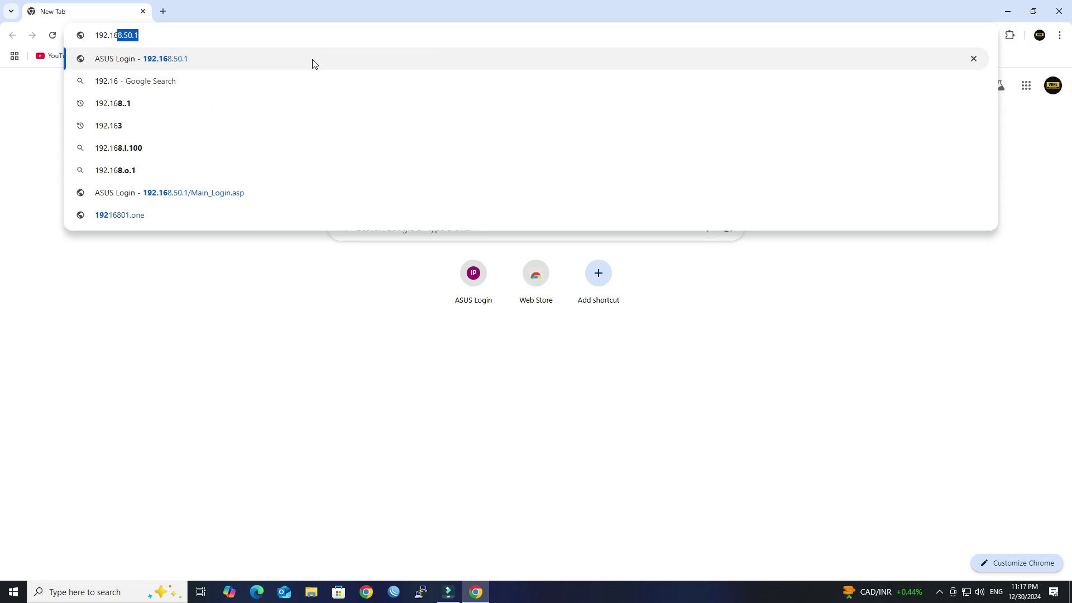
- Enter the router address 192.168.50.1 in Chrome's address bar
{"action": "type", "text": "1:8443/Main_Login.asp"}
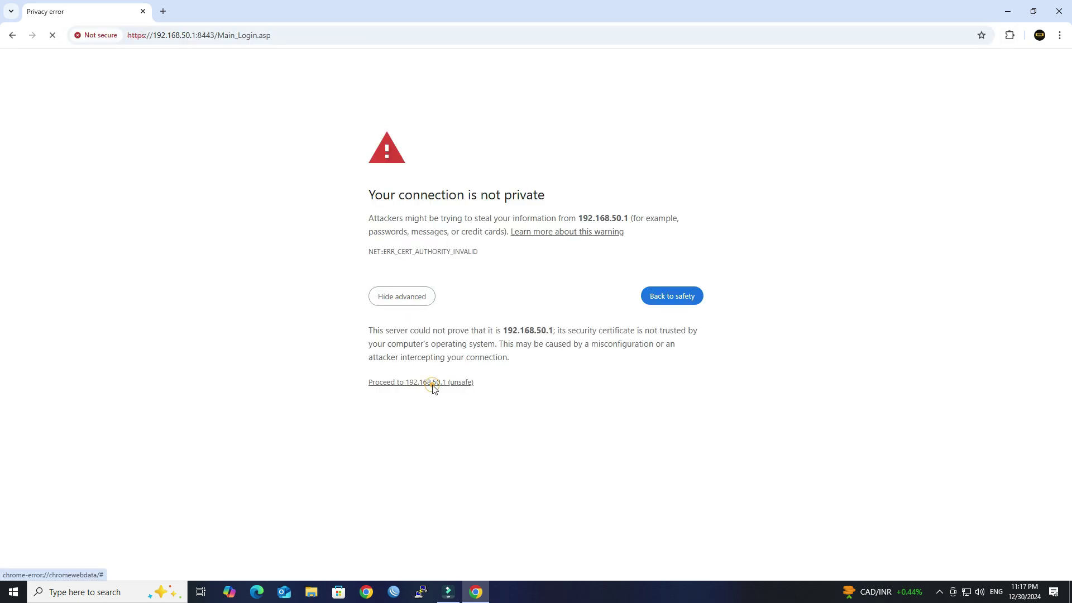
- Get past the privacy warning and sign in with the router's admin username and password
{"action": "left_click", "coordinate": [430, 383]}
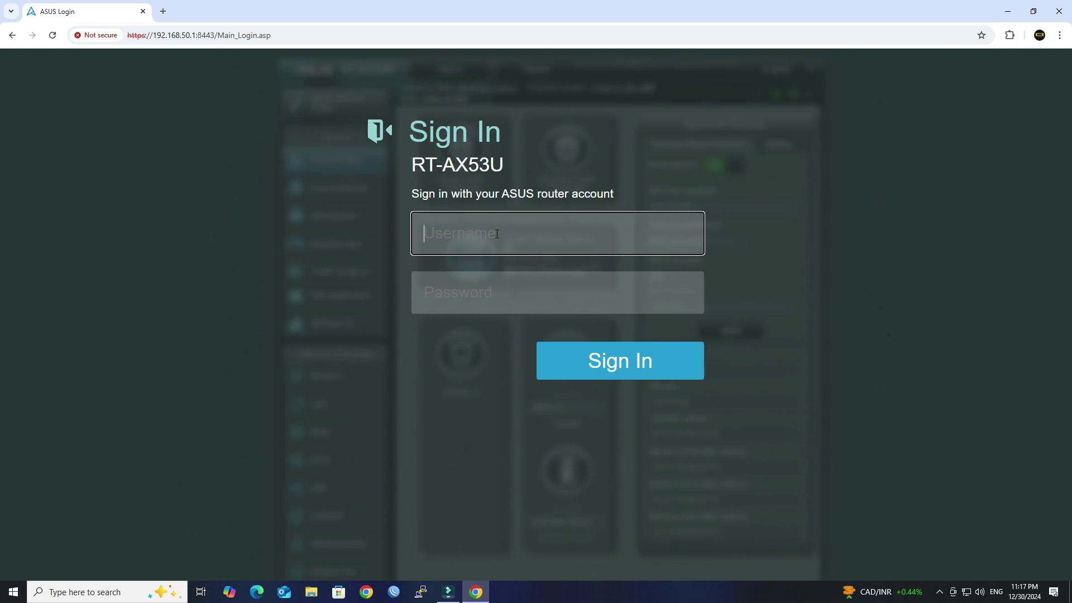
{"action": "type", "text": "admin"}
{"action": "key", "text": "Tab"}
{"action": "type", "text": "ad"}
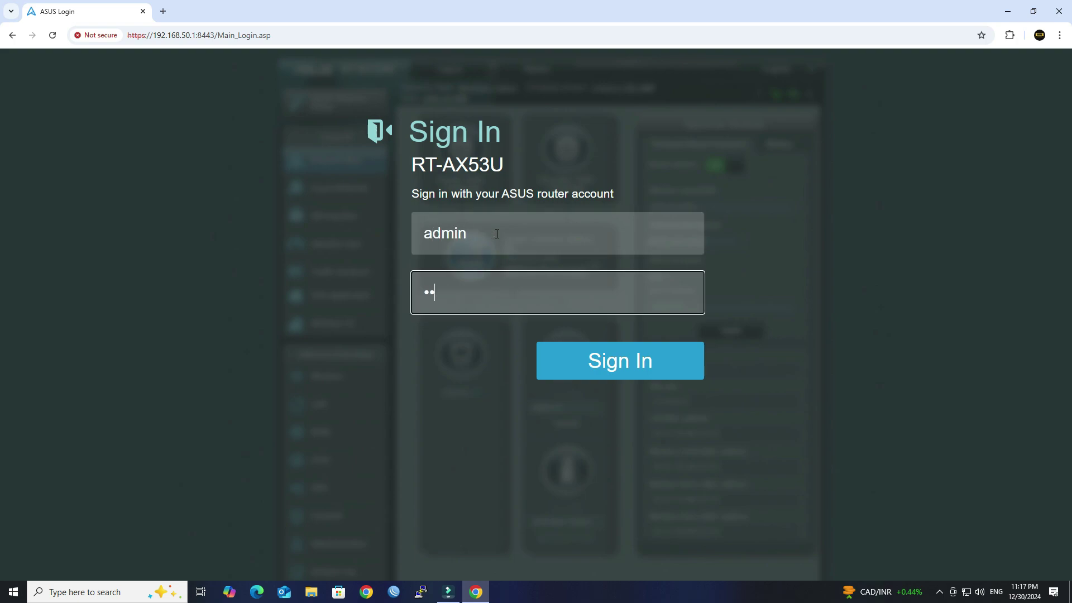
{"action": "type", "text": "min123456"}
{"action": "left_click", "coordinate": [636, 357]}
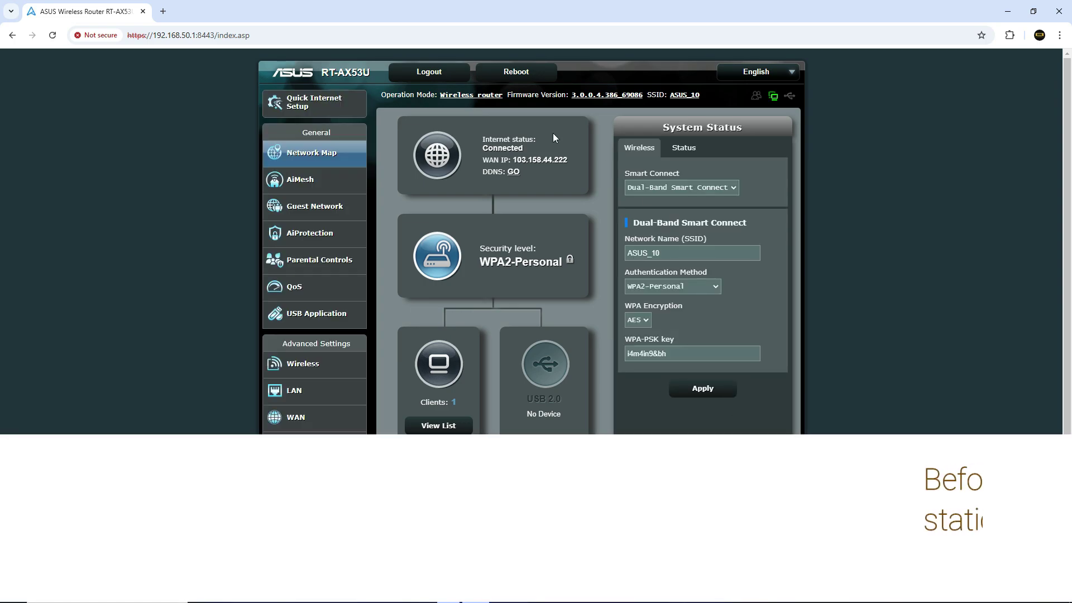
- Go from the WAN settings to the VPN page under Advanced Settings
{"action": "left_click", "coordinate": [325, 425]}
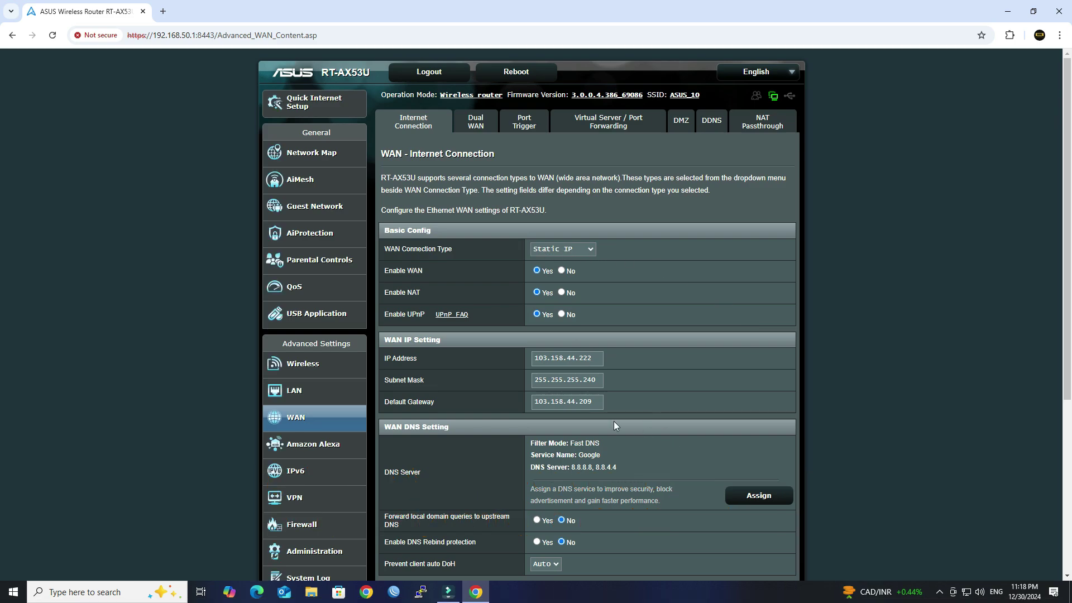
{"action": "scroll", "coordinate": [614, 421], "scroll_direction": "down", "scroll_amount": 5}
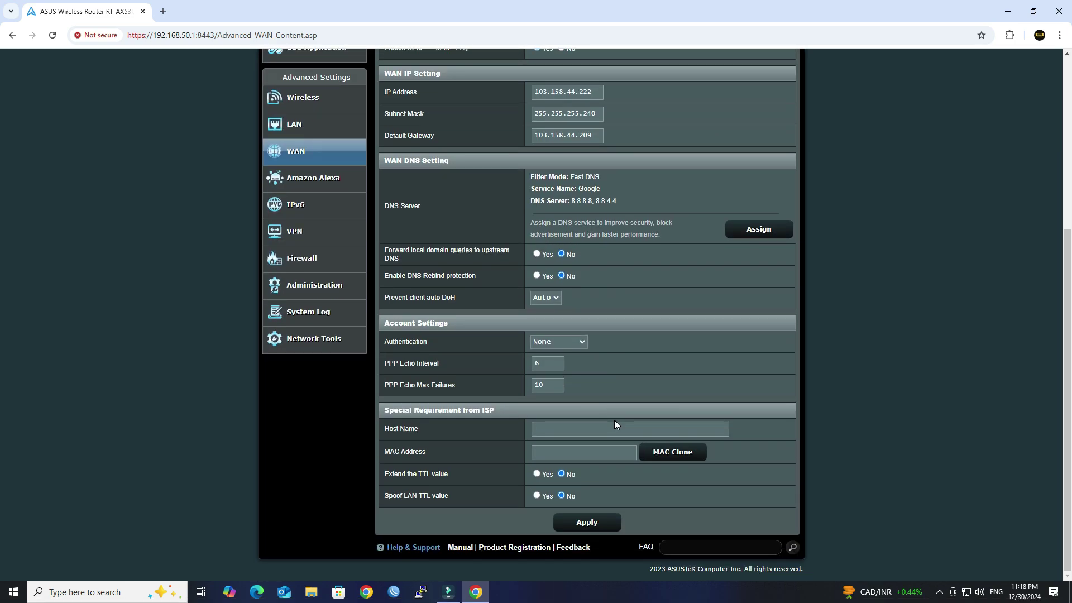
{"action": "left_click", "coordinate": [326, 237]}
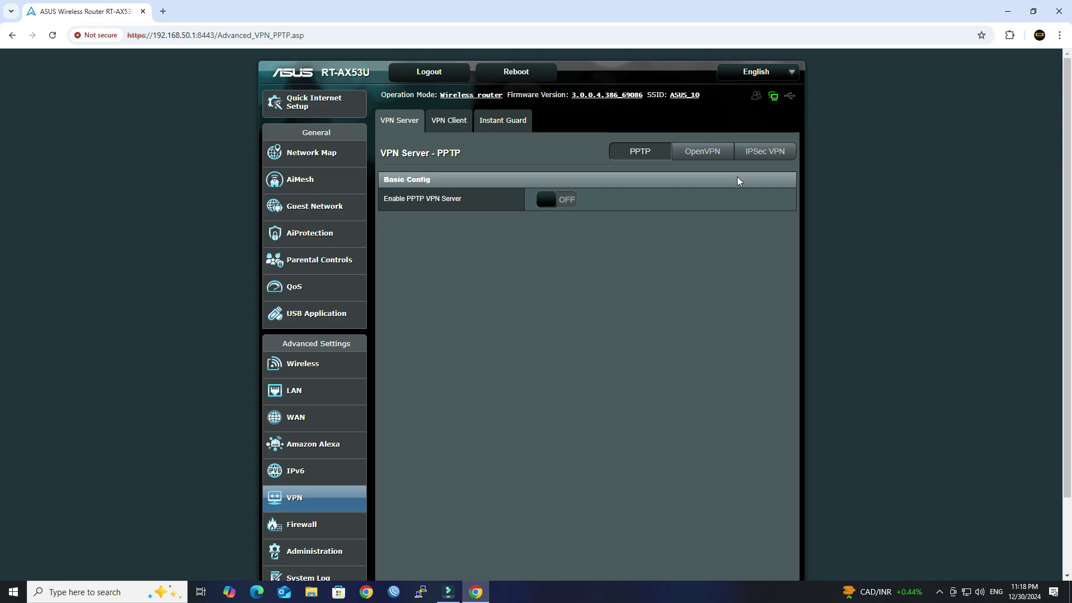
- Switch to the OpenVPN server tab and set Enable OpenVPN Server to ON
{"action": "left_click", "coordinate": [710, 155]}
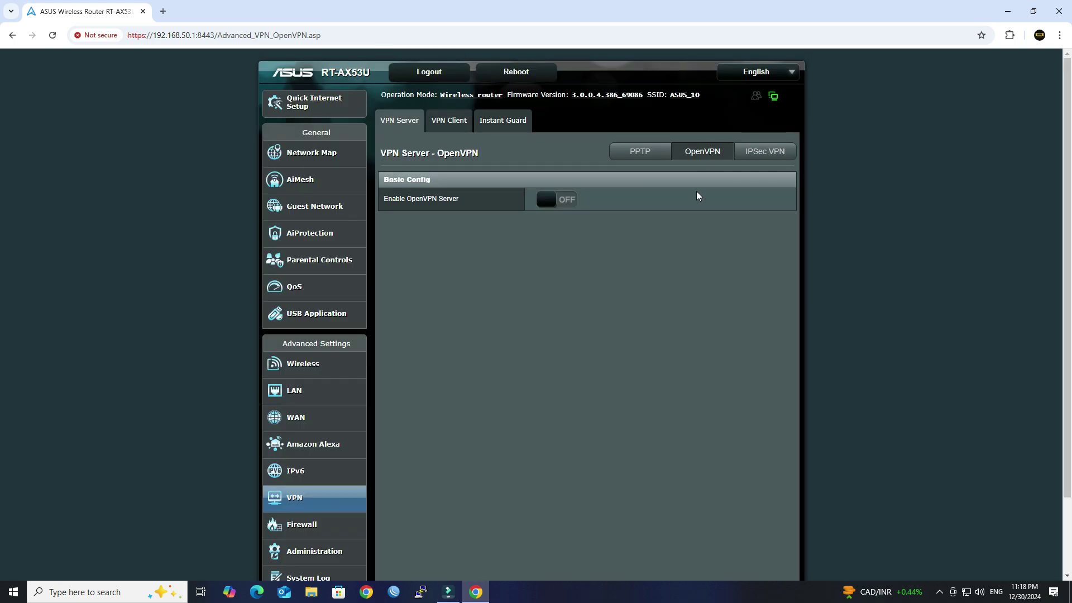
{"action": "left_click", "coordinate": [545, 205]}
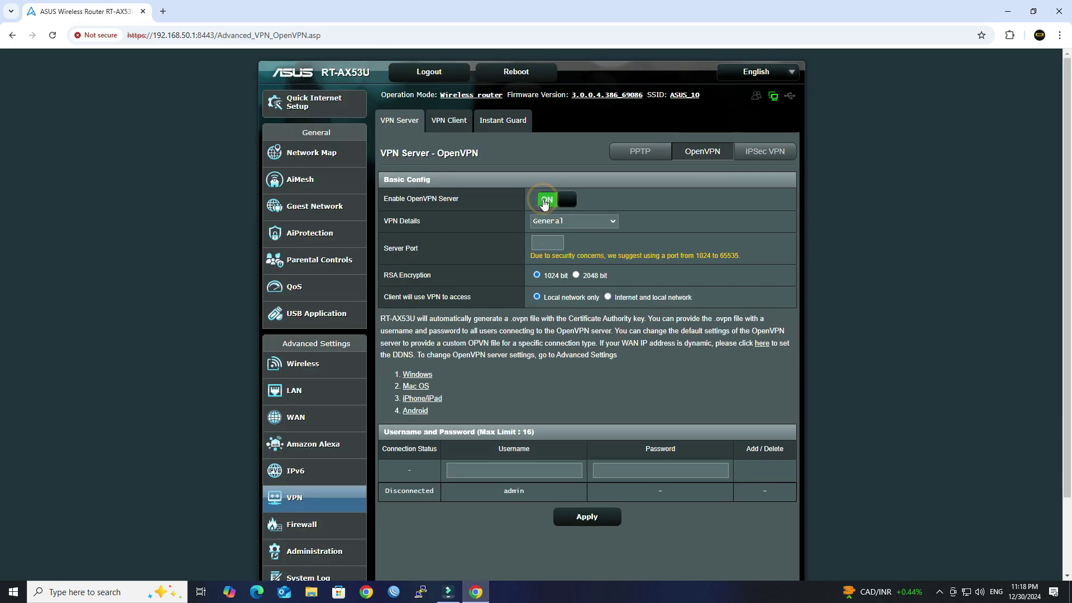
{"action": "scroll", "coordinate": [649, 319], "scroll_direction": "down", "scroll_amount": 1}
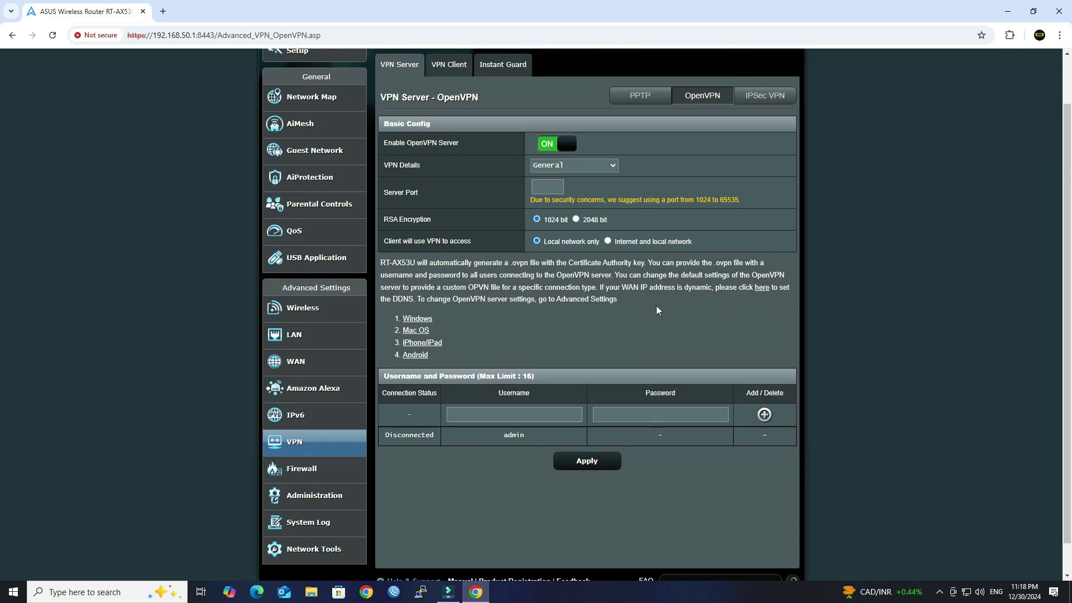
{"action": "left_click", "coordinate": [583, 164]}
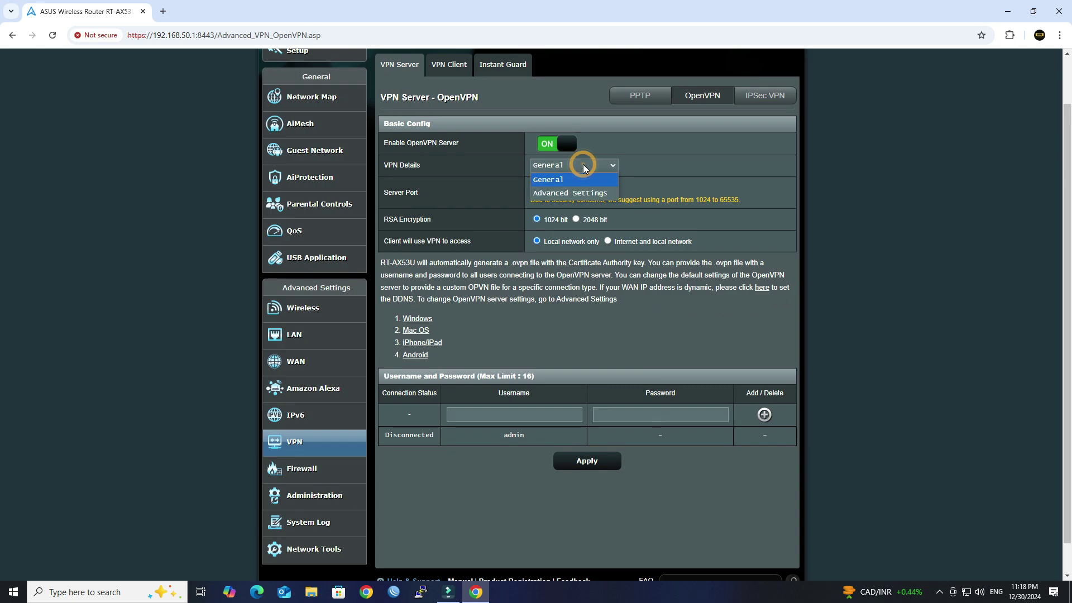
- Show the OpenVPN advanced settings, keep the UDP protocol, and set server port 1194
{"action": "left_click", "coordinate": [584, 193]}
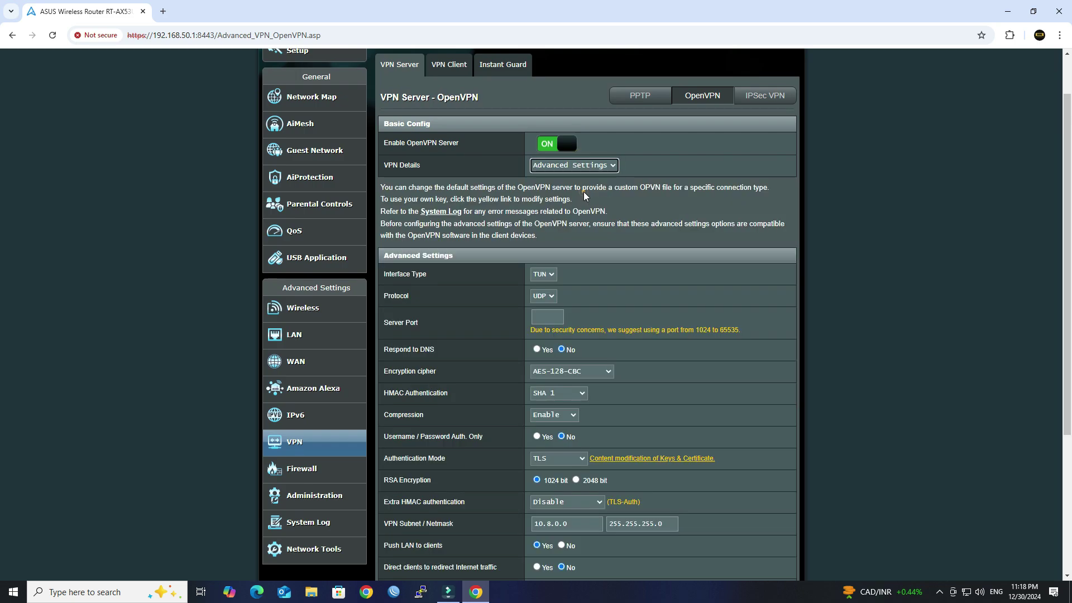
{"action": "scroll", "coordinate": [584, 194], "scroll_direction": "down", "scroll_amount": 2}
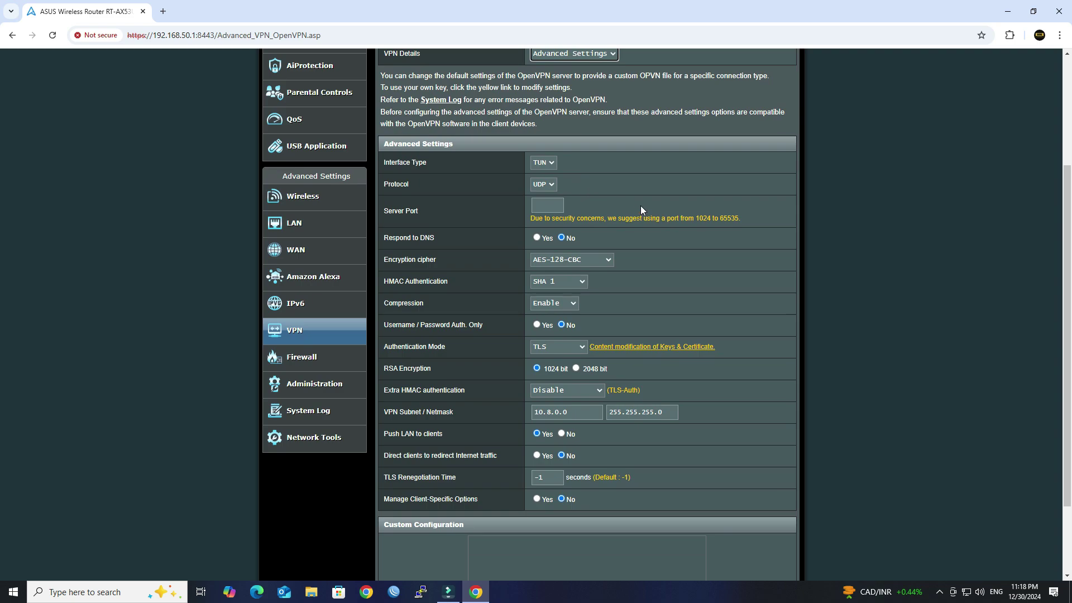
{"action": "triple_click", "coordinate": [428, 160]}
{"action": "left_click", "coordinate": [504, 160]}
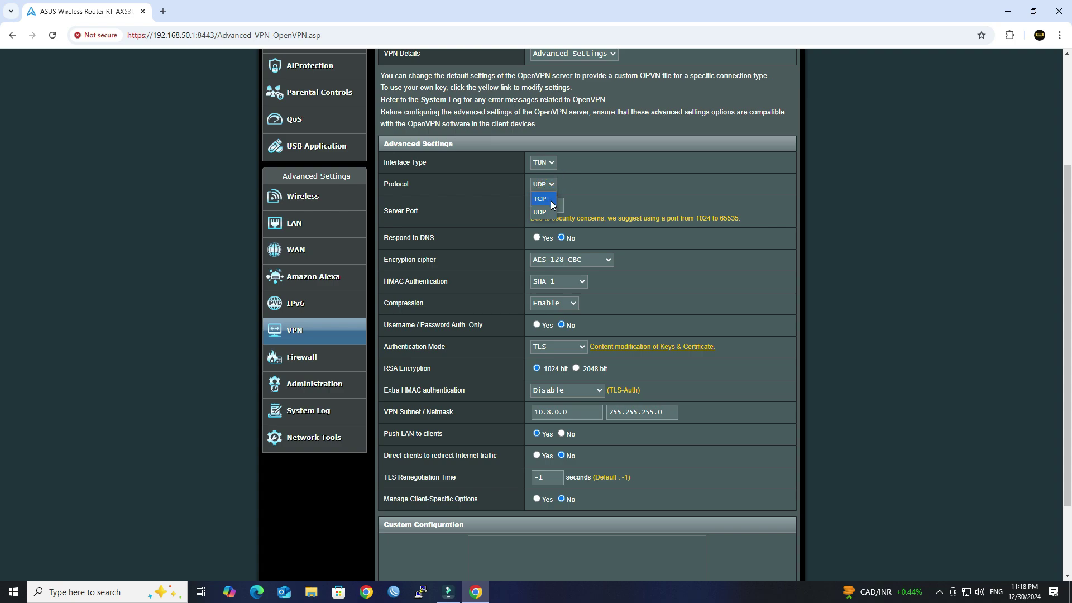
{"action": "left_click", "coordinate": [572, 191]}
{"action": "scroll", "coordinate": [580, 182], "scroll_direction": "down", "scroll_amount": 2}
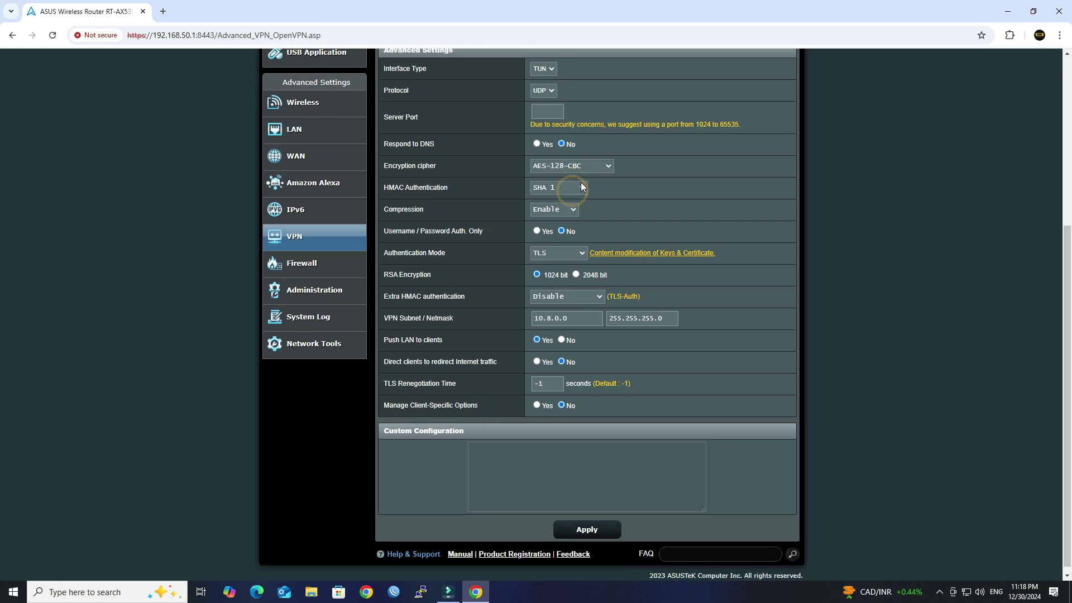
{"action": "left_click", "coordinate": [541, 106]}
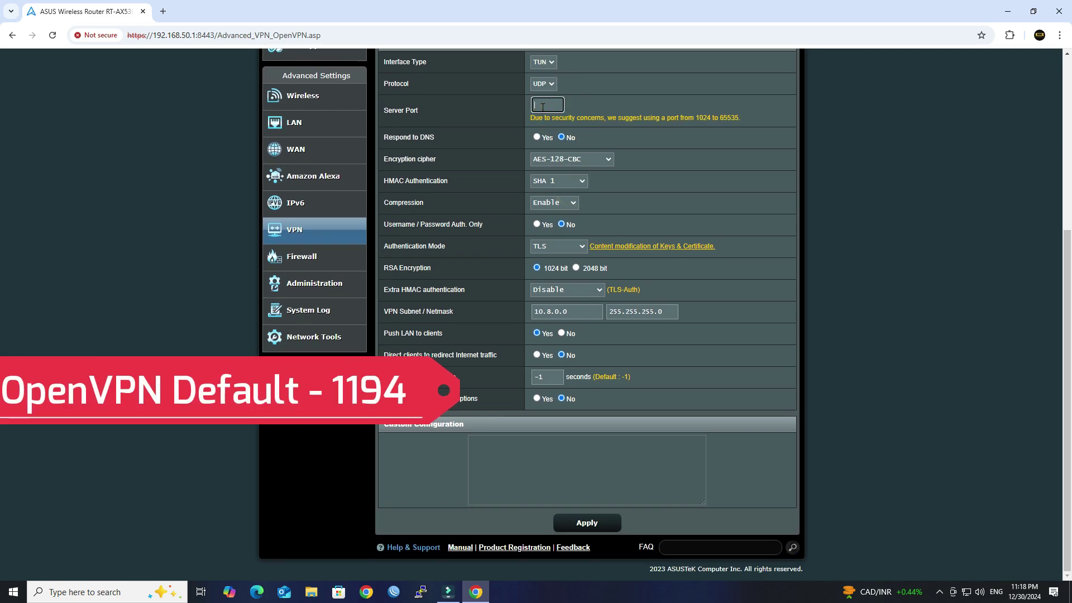
{"action": "type", "text": "1194"}
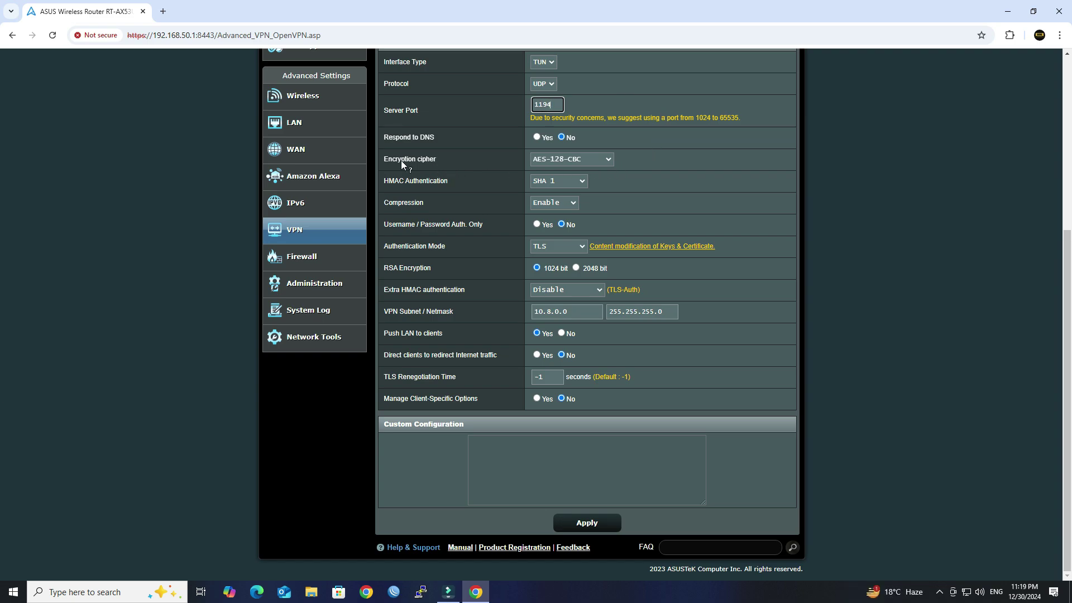
- Set the encryption cipher to AES-256-CBC and HMAC authentication to SHA 512
{"action": "left_click", "coordinate": [580, 156]}
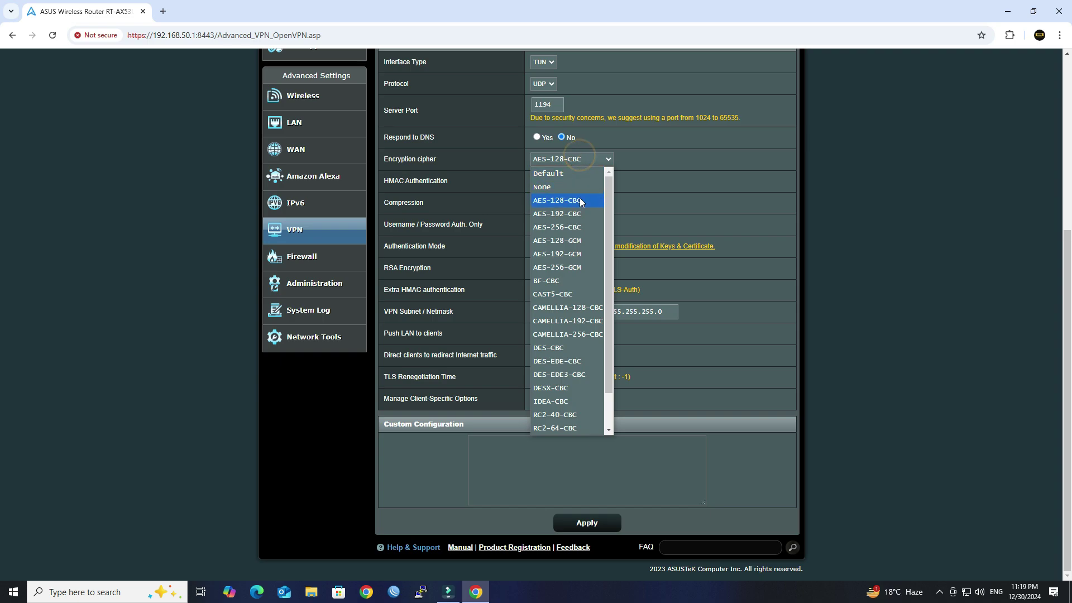
{"action": "left_click", "coordinate": [581, 227]}
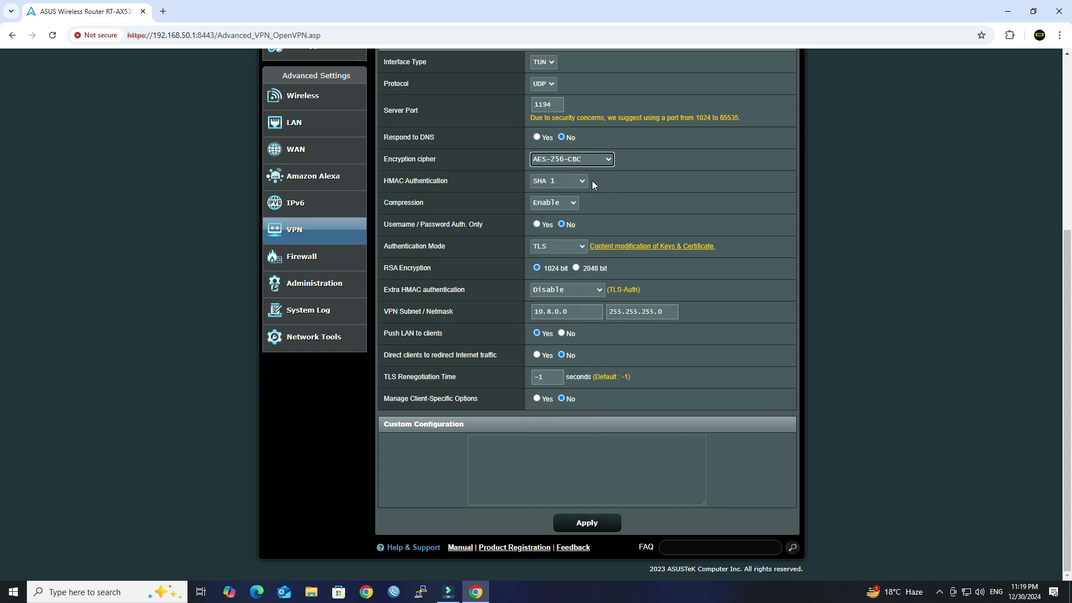
{"action": "left_click", "coordinate": [575, 181]}
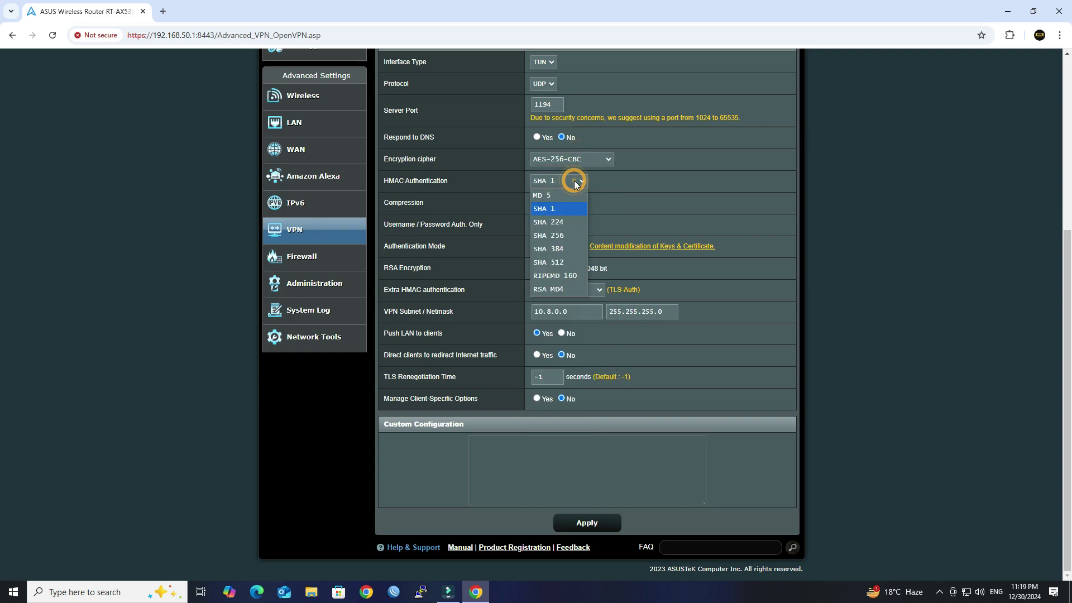
{"action": "left_click", "coordinate": [568, 263]}
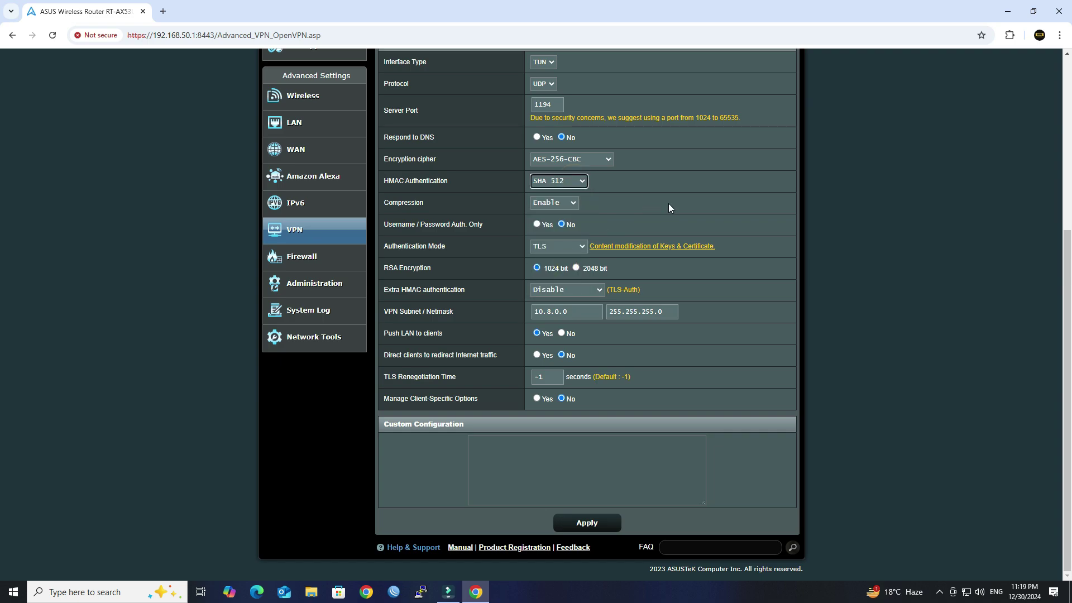
{"action": "left_click", "coordinate": [573, 206]}
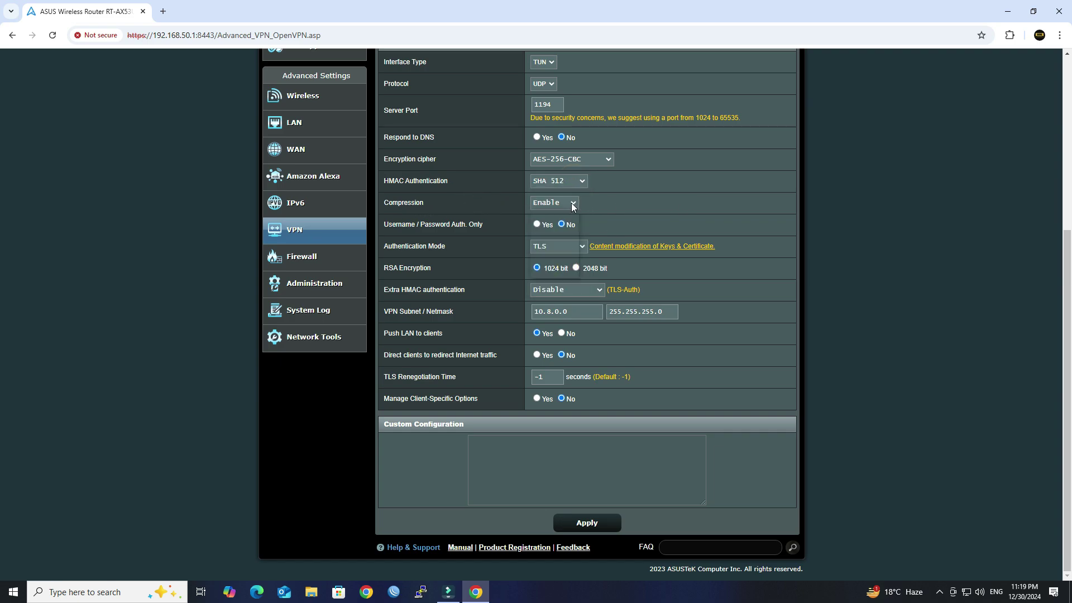
- Keep compression enabled, allow username/password auth only, and set VPN subnet 172.16.1.0
{"action": "left_click", "coordinate": [562, 244]}
{"action": "left_click", "coordinate": [537, 224]}
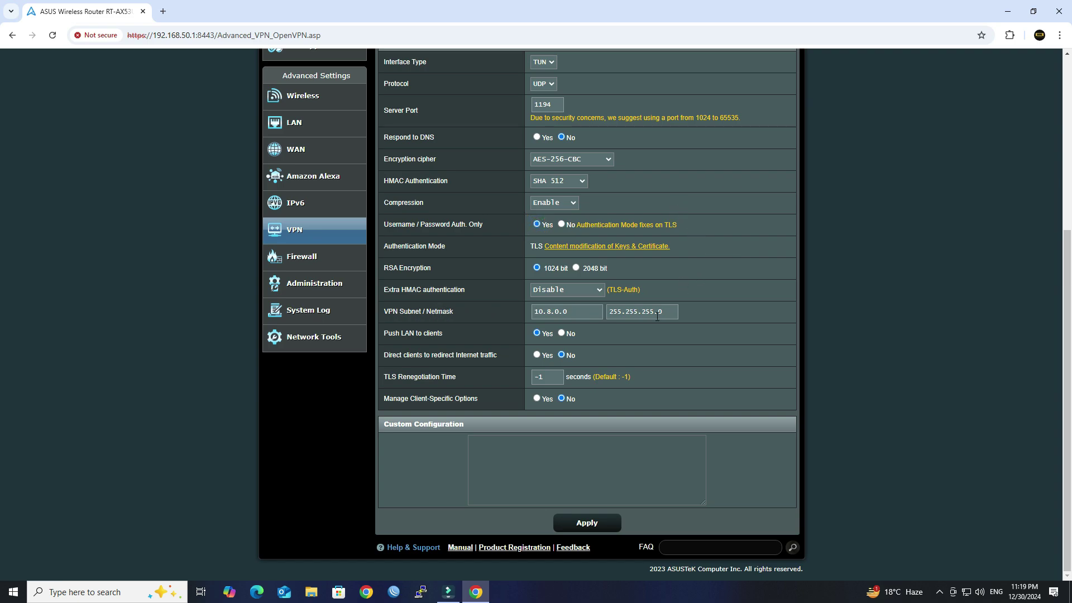
{"action": "double_click", "coordinate": [585, 316]}
{"action": "type", "text": "172.16.1.0"}
{"action": "left_click", "coordinate": [663, 311]}
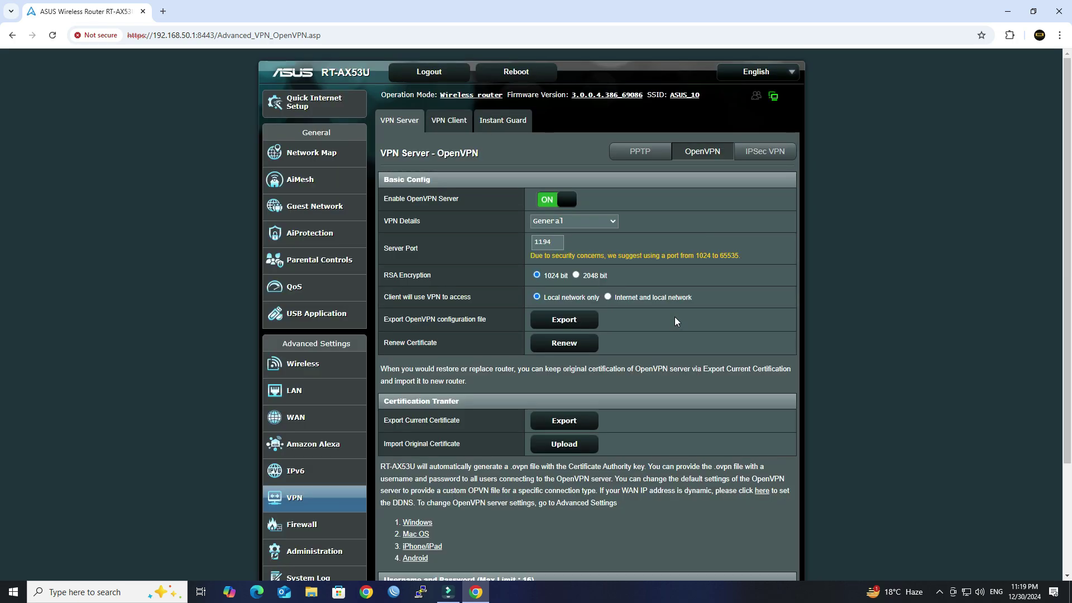
- Add the VPN user Test with its password to the OpenVPN user list
{"action": "scroll", "coordinate": [674, 316], "scroll_direction": "down", "scroll_amount": 1}
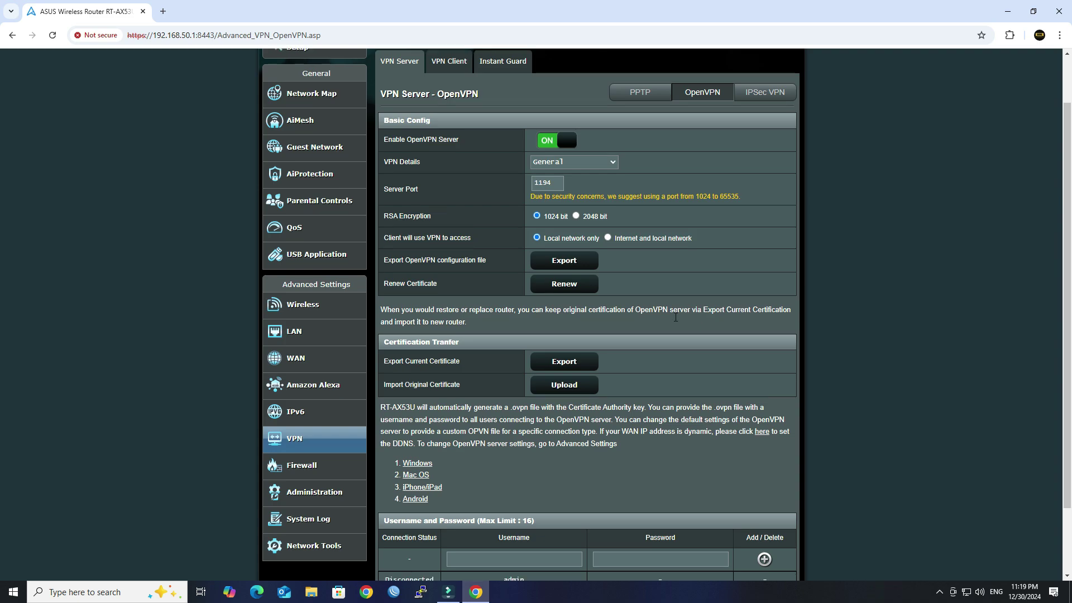
{"action": "scroll", "coordinate": [675, 317], "scroll_direction": "down", "scroll_amount": 2}
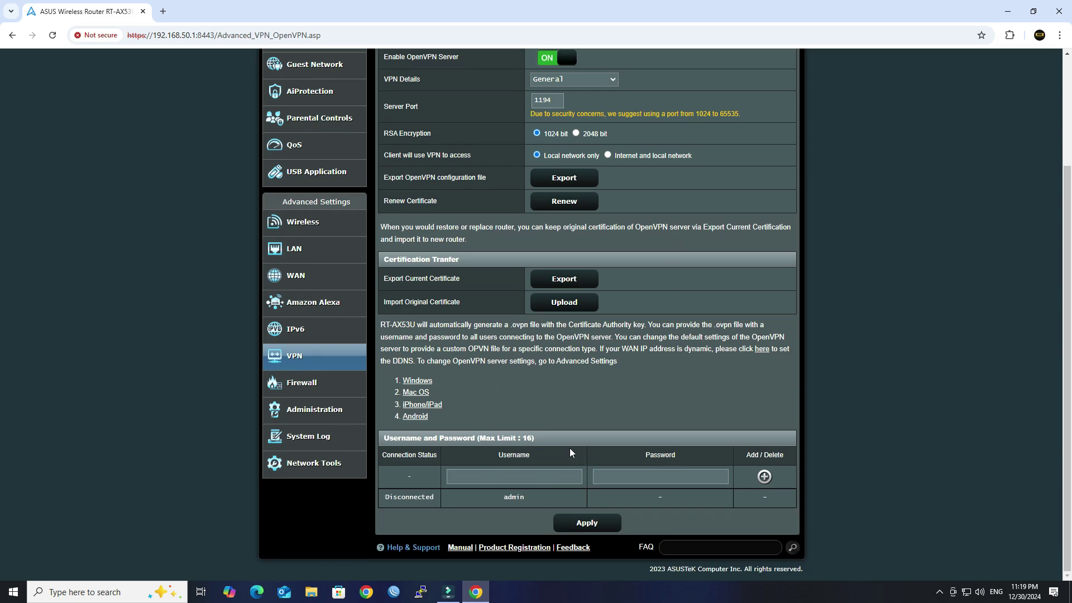
{"action": "left_click_drag", "start_coordinate": [534, 438], "coordinate": [383, 438]}
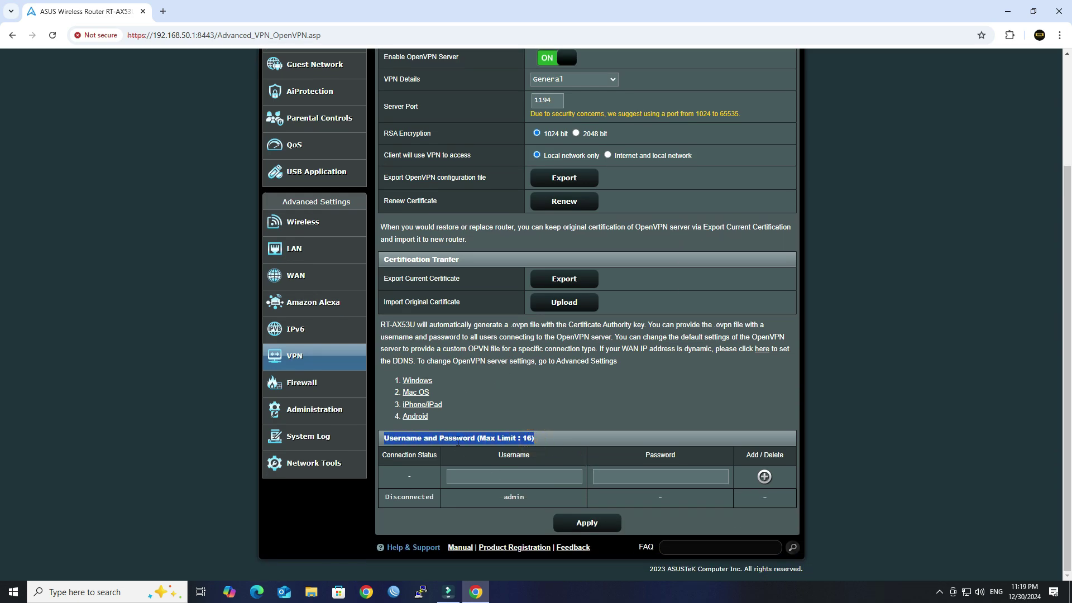
{"action": "left_click", "coordinate": [651, 416]}
{"action": "left_click", "coordinate": [540, 478]}
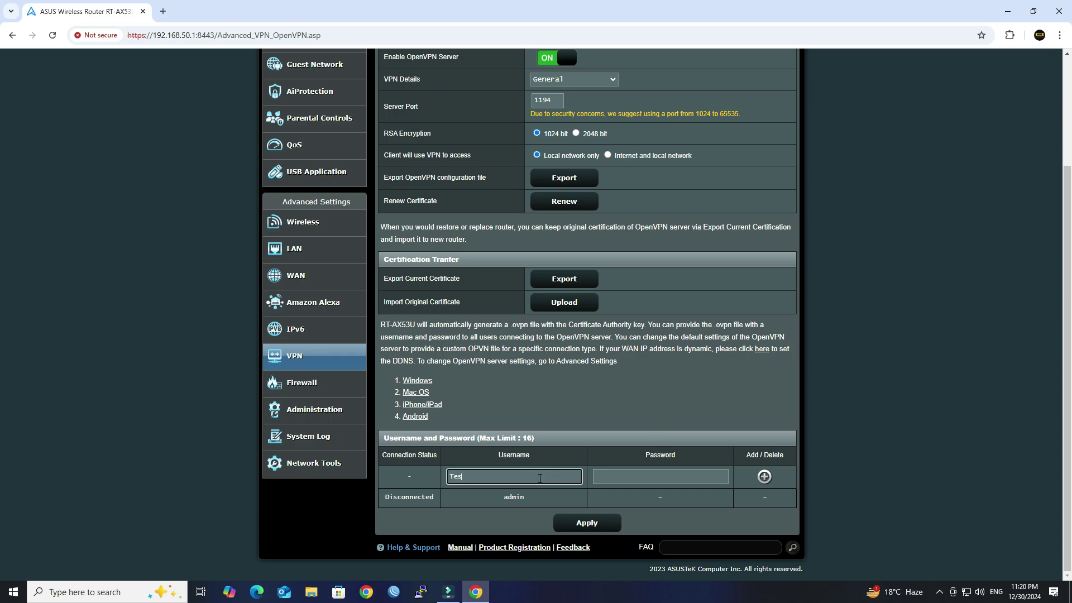
{"action": "key", "text": "Tab"}
{"action": "type", "text": "T"}
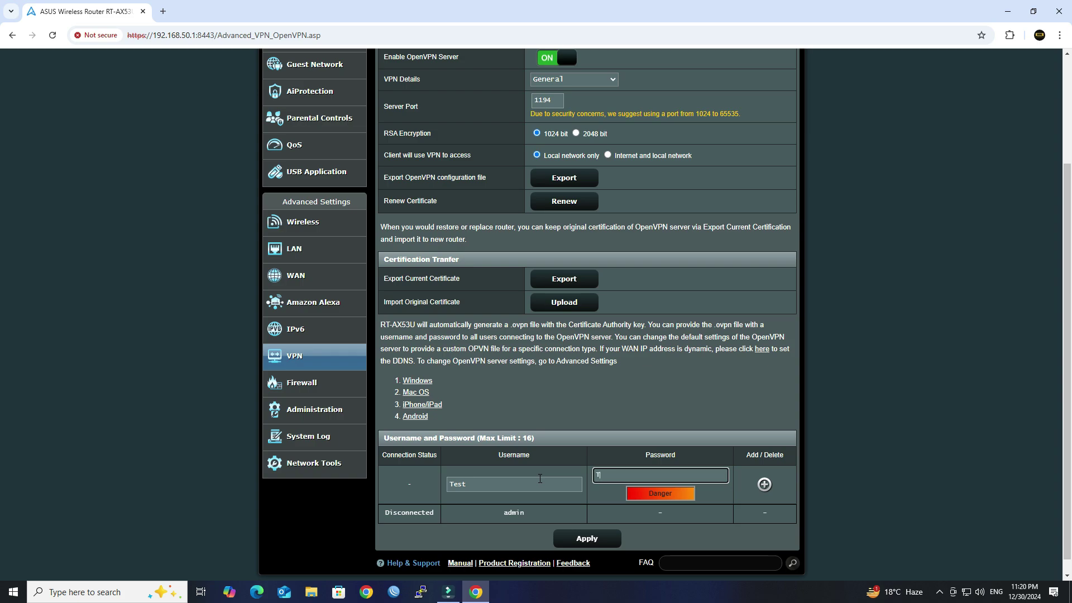
{"action": "type", "text": "est@"}
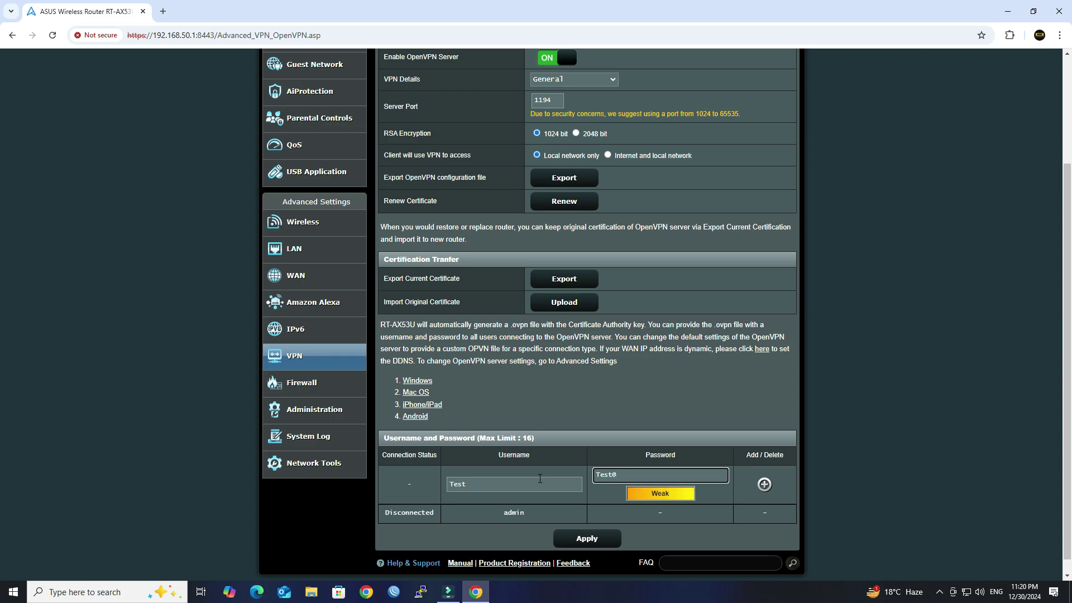
{"action": "type", "text": "123456"}
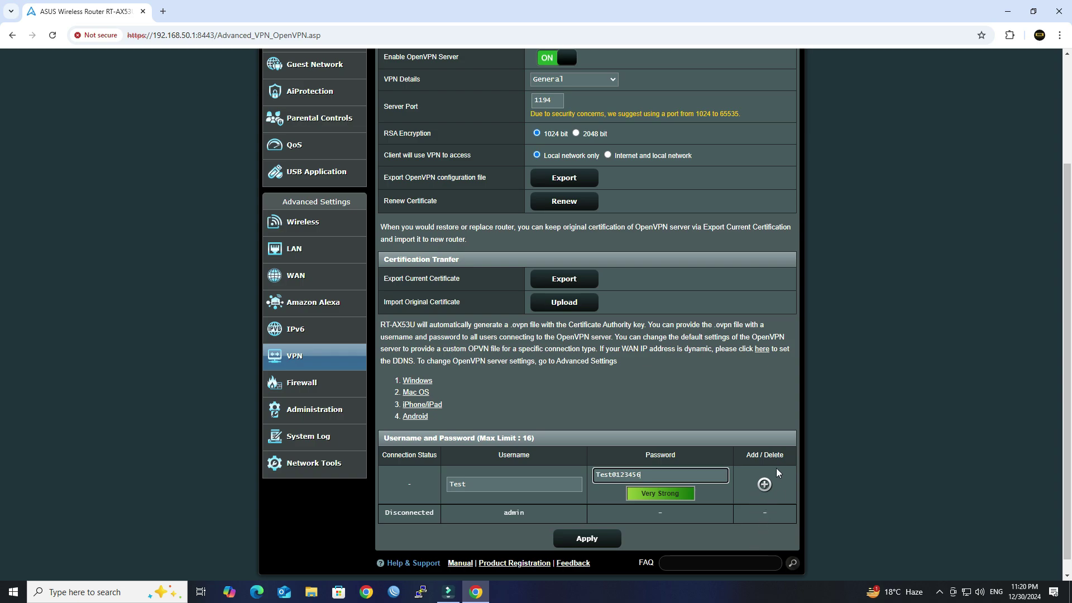
{"action": "left_click", "coordinate": [764, 485]}
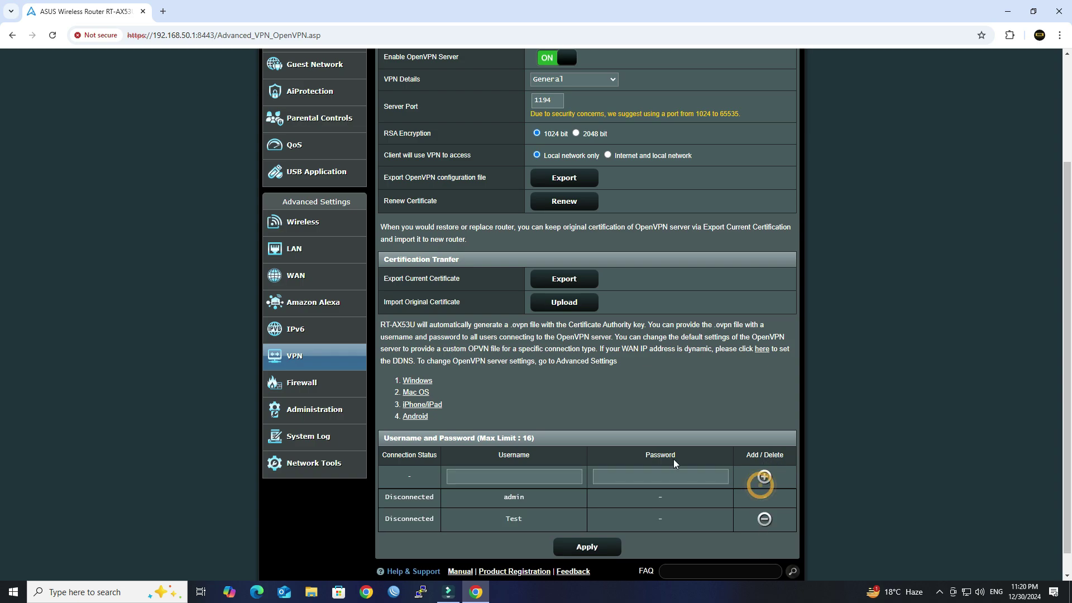
- Apply the OpenVPN settings with the new Test account
{"action": "scroll", "coordinate": [642, 463], "scroll_direction": "down", "scroll_amount": 1}
{"action": "double_click", "coordinate": [509, 495]}
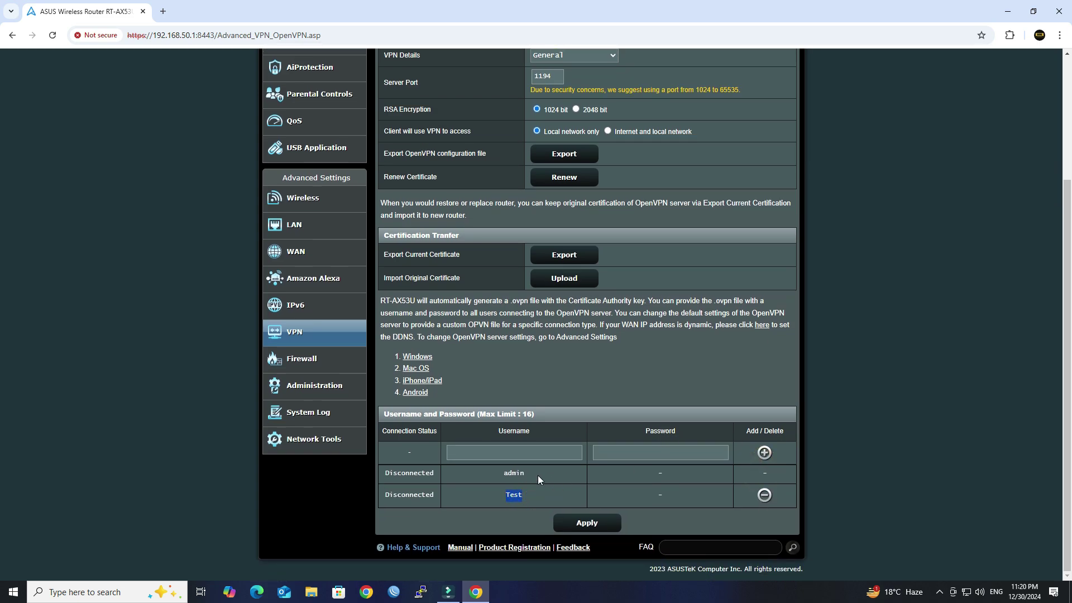
{"action": "left_click", "coordinate": [581, 524]}
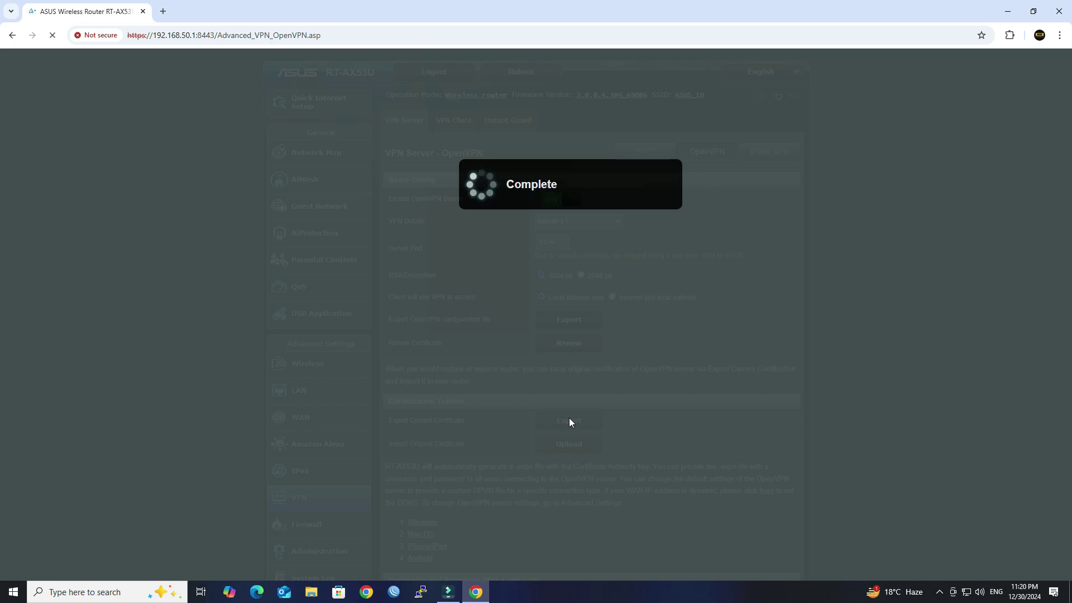
- Export the OpenVPN configuration file, downloading client.ovpn
{"action": "scroll", "coordinate": [646, 367], "scroll_direction": "down", "scroll_amount": 1}
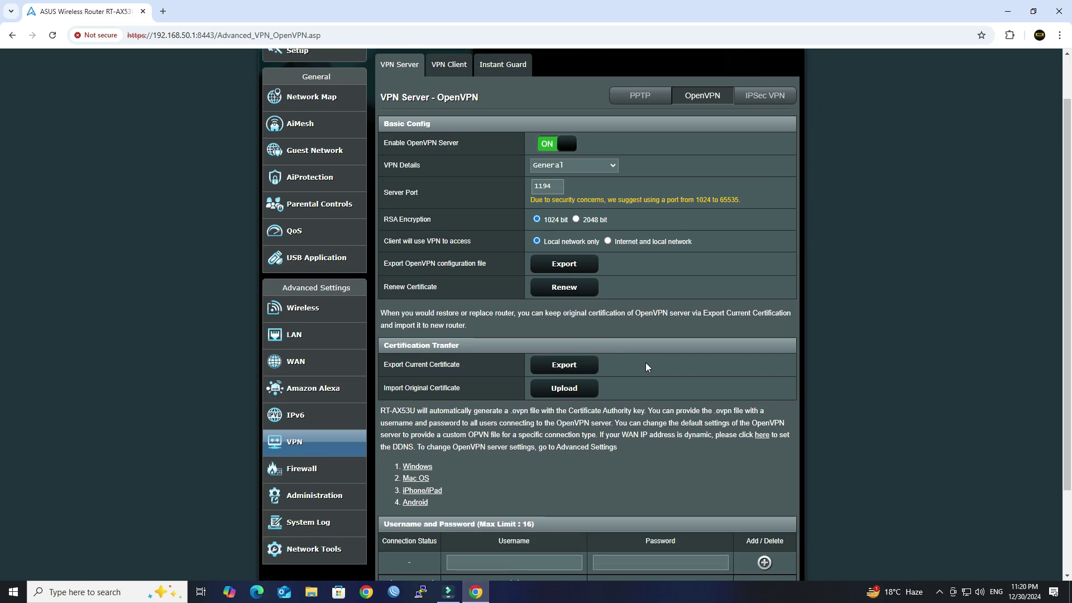
{"action": "left_click_drag", "start_coordinate": [389, 267], "coordinate": [472, 262]}
{"action": "left_click", "coordinate": [507, 262]}
{"action": "left_click", "coordinate": [584, 267]}
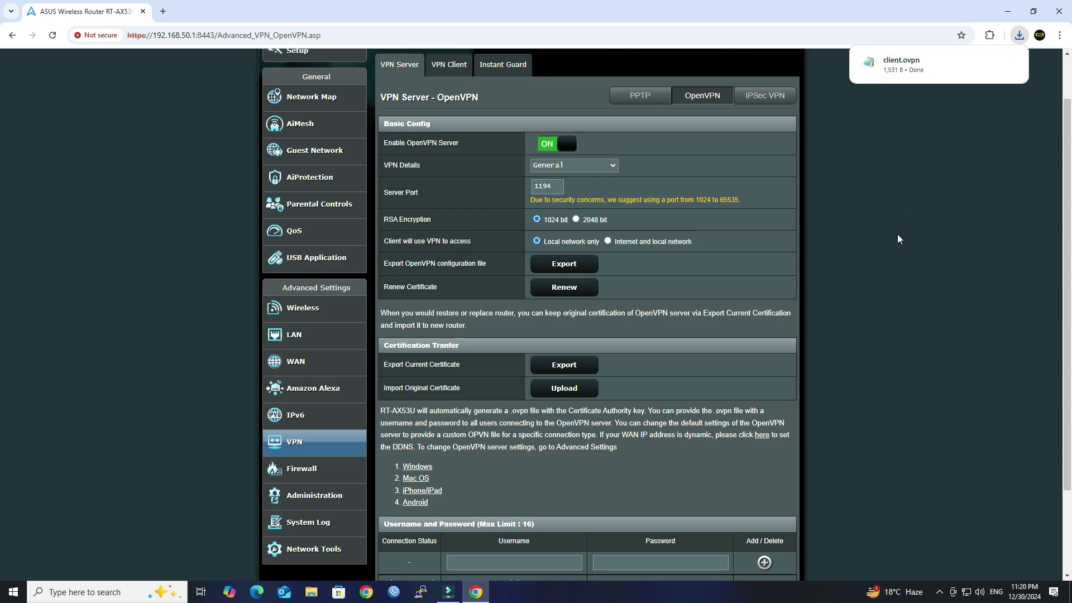
- Close Chrome and connect the PC's Wi-Fi to WIRE NETWORK
{"action": "left_click", "coordinate": [1063, 11]}
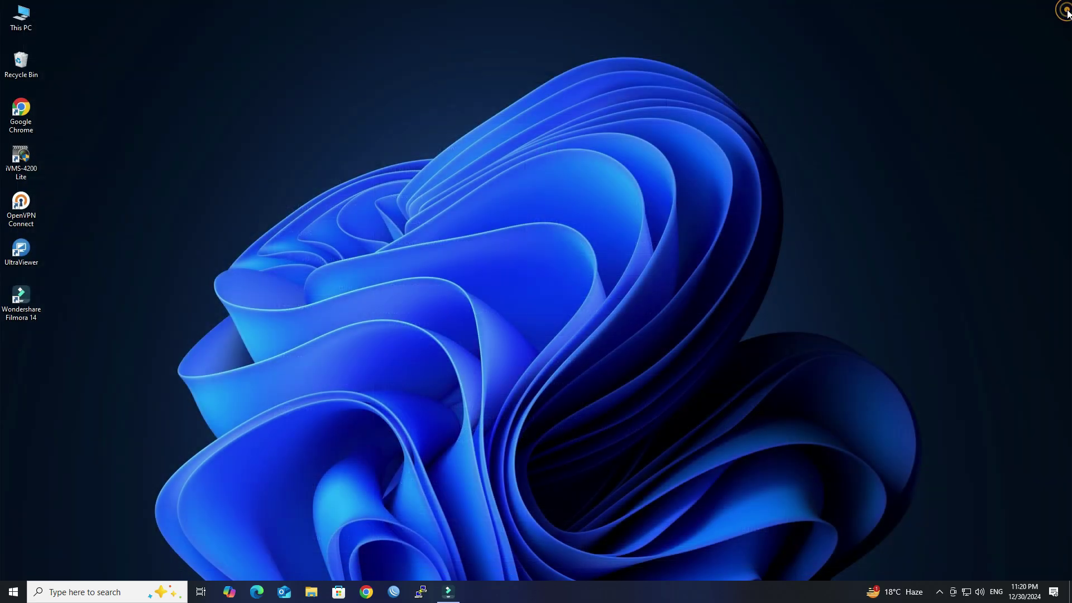
{"action": "left_click", "coordinate": [709, 315]}
{"action": "left_click", "coordinate": [966, 592]}
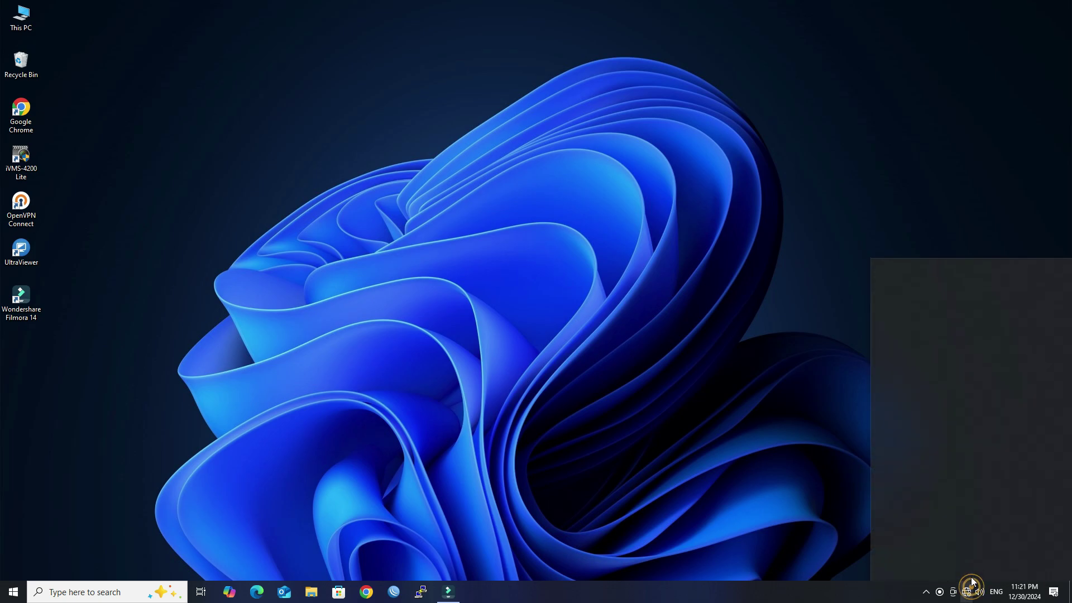
{"action": "left_click", "coordinate": [952, 280]}
{"action": "left_click", "coordinate": [997, 325]}
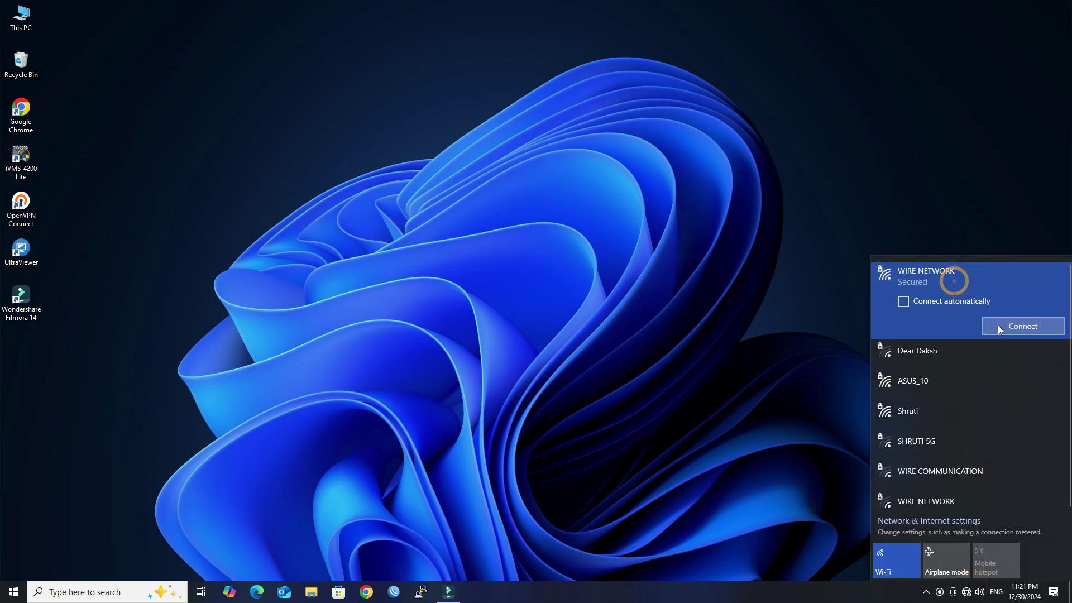
{"action": "left_click", "coordinate": [663, 333]}
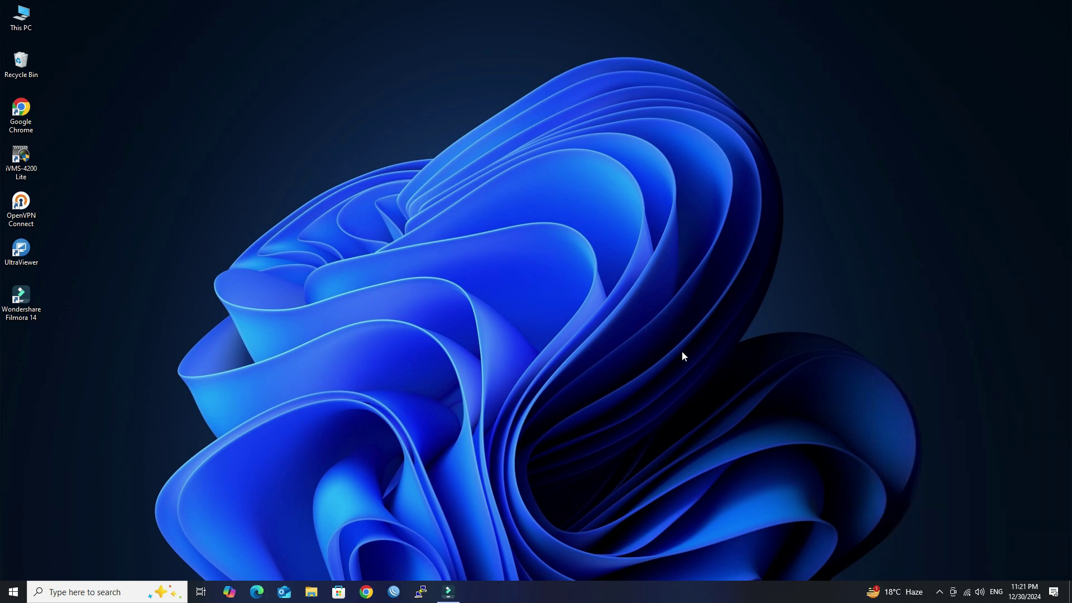
- Launch OpenVPN Connect and import the client profile file from the Downloads folder
{"action": "double_click", "coordinate": [36, 209]}
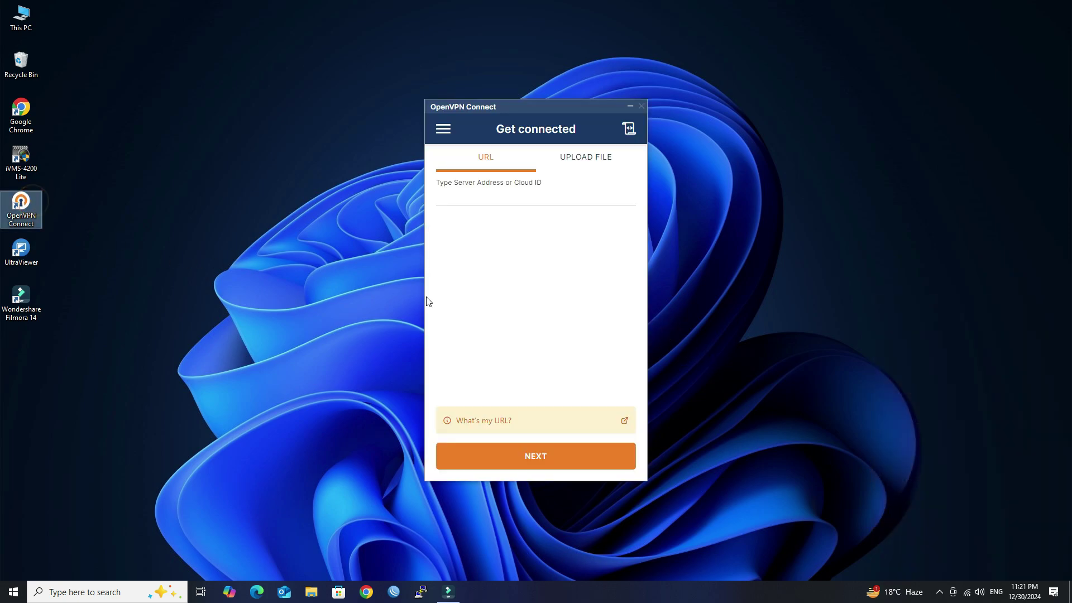
{"action": "left_click", "coordinate": [602, 159]}
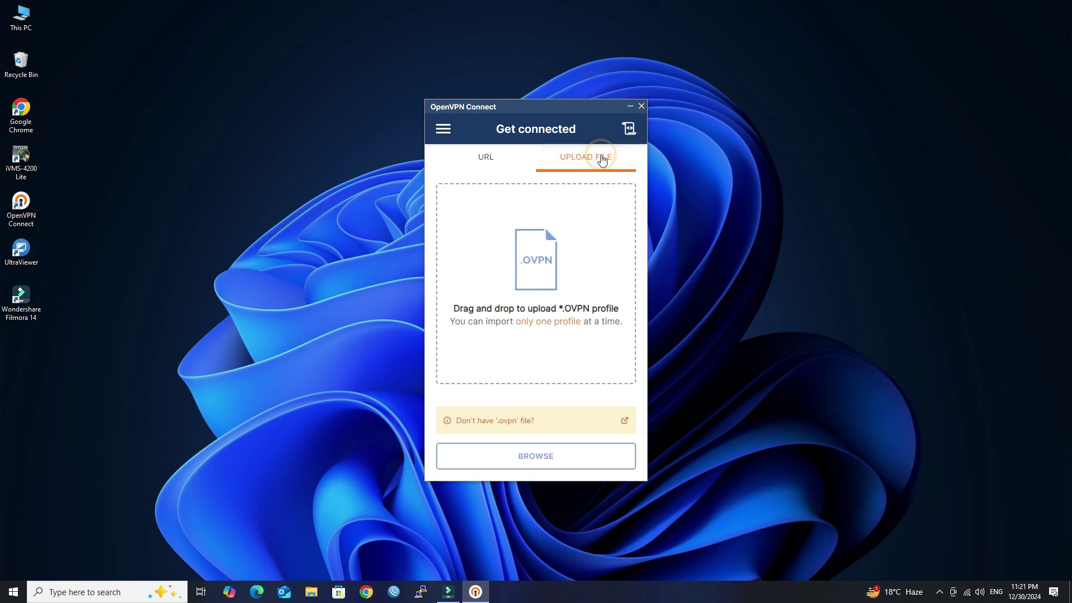
{"action": "left_click", "coordinate": [541, 457]}
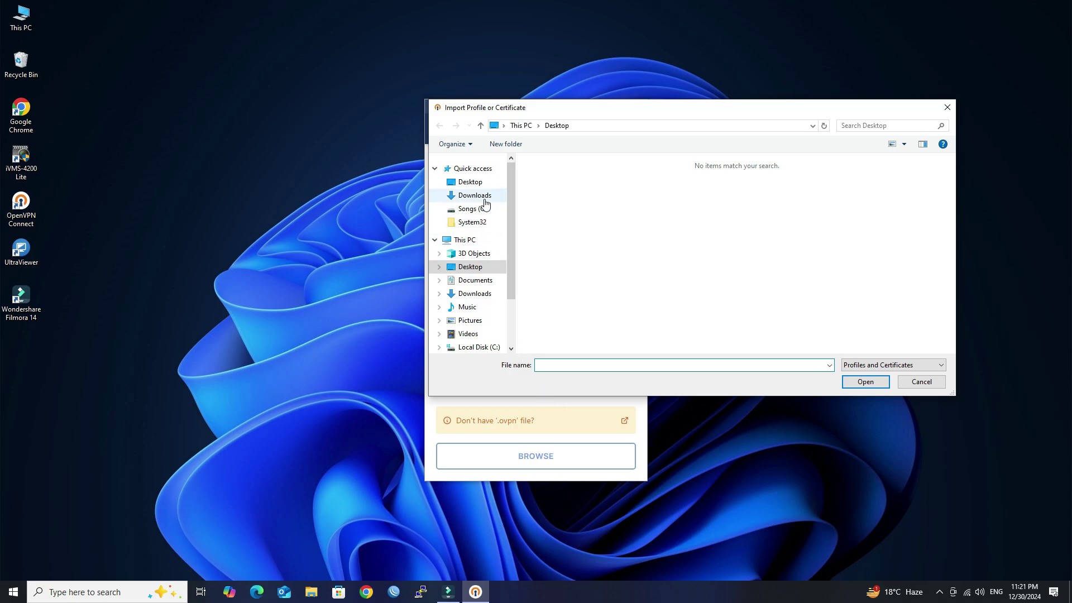
{"action": "left_click", "coordinate": [483, 198]}
{"action": "left_click", "coordinate": [572, 192]}
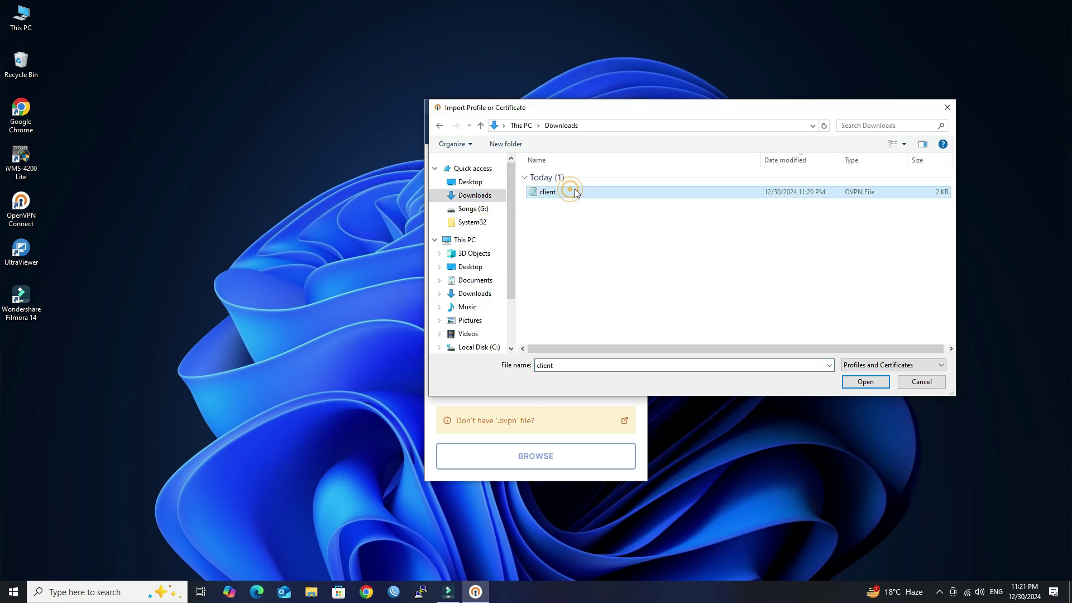
{"action": "left_click", "coordinate": [867, 380]}
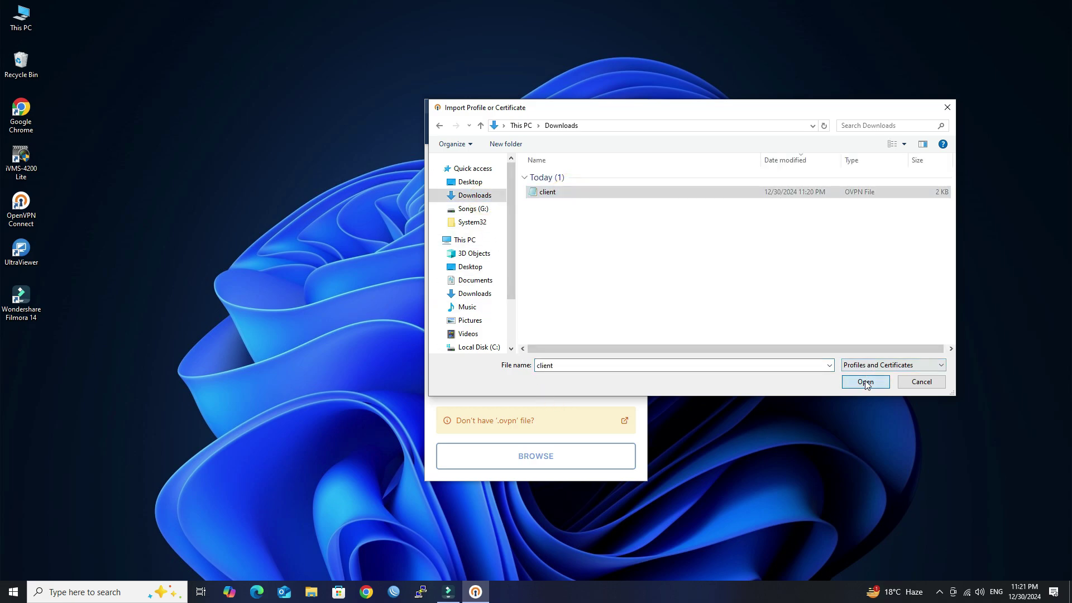
{"action": "left_click", "coordinate": [533, 255]}
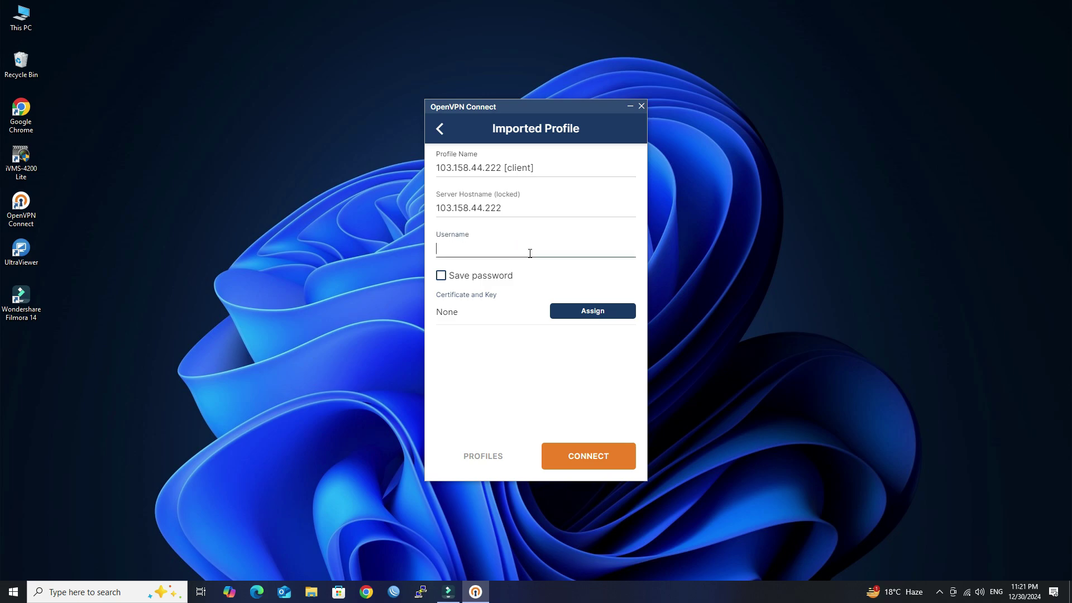
- Enter username test in the imported profile, enable Save password, and enter the account password
{"action": "type", "text": "test"}
{"action": "left_click", "coordinate": [441, 275]}
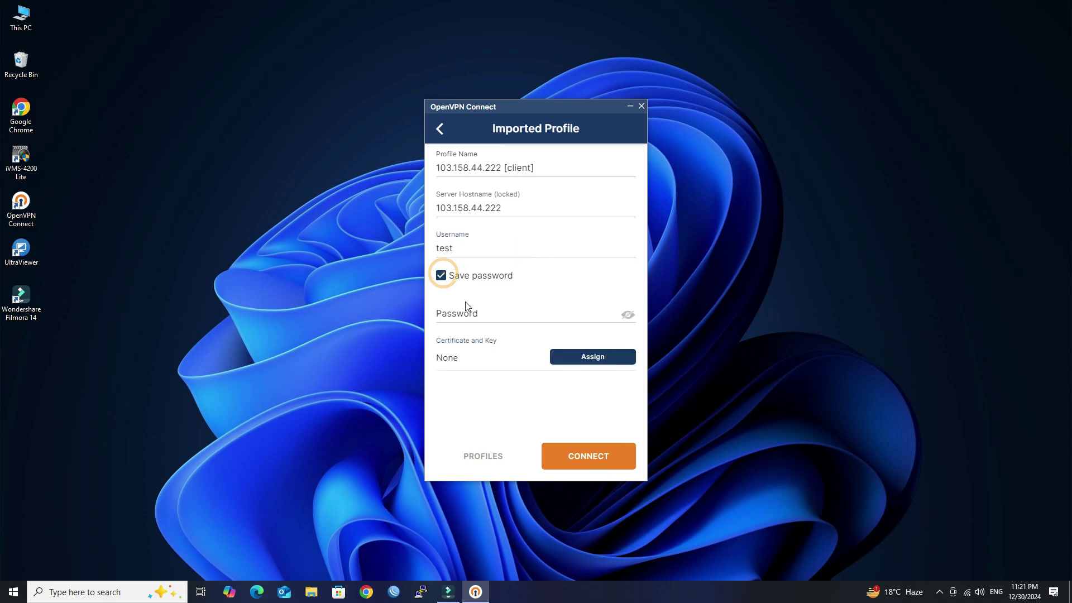
{"action": "left_click", "coordinate": [472, 313]}
{"action": "type", "text": "te"}
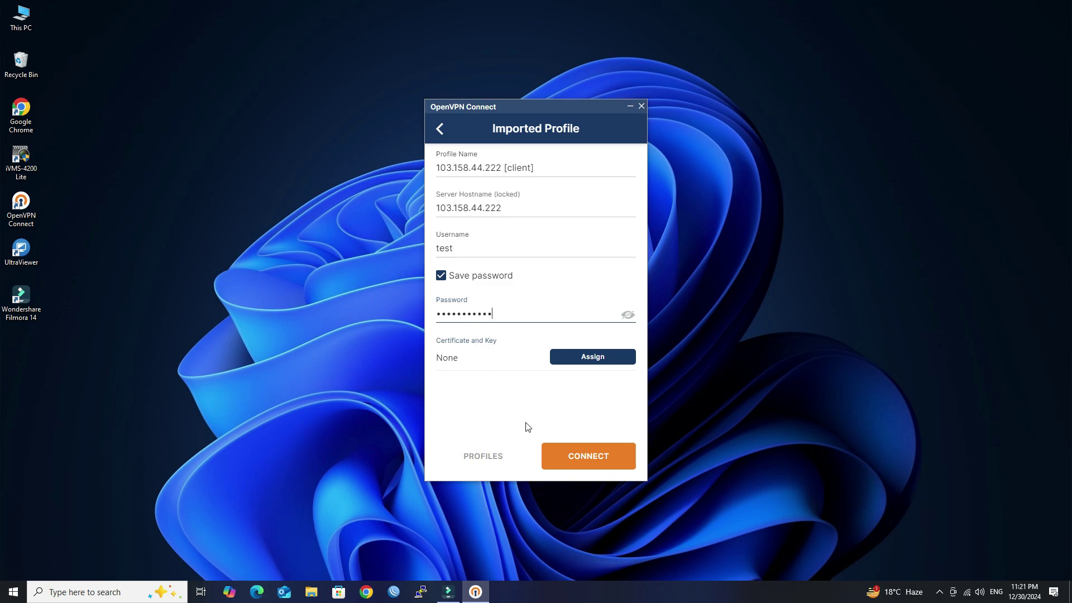
- Attempt to connect without a client certificate and dismiss the Authentication Failed error
{"action": "left_click", "coordinate": [585, 453]}
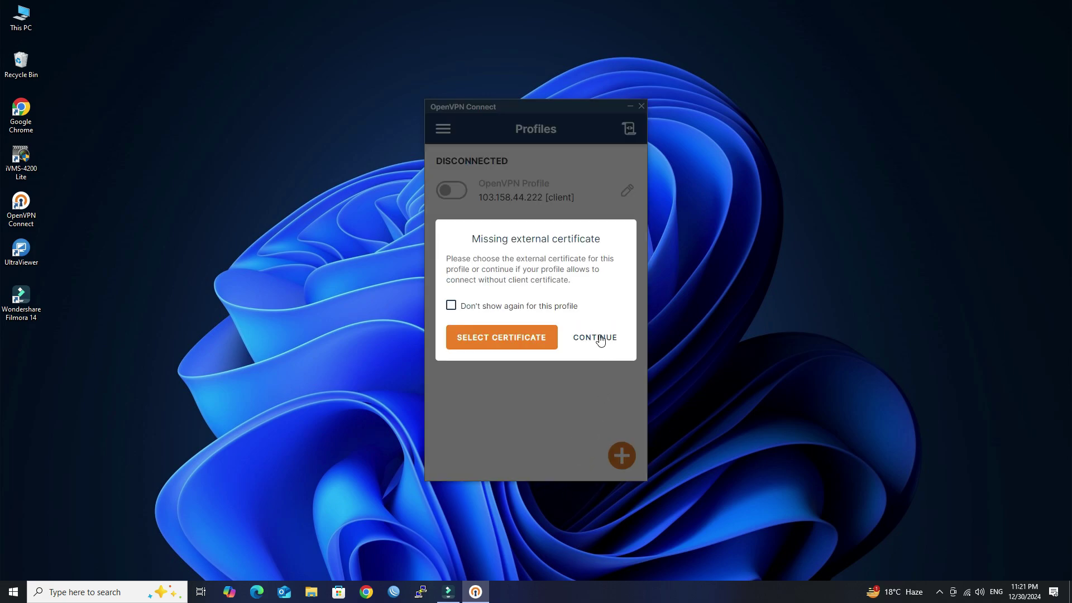
{"action": "left_click", "coordinate": [596, 337]}
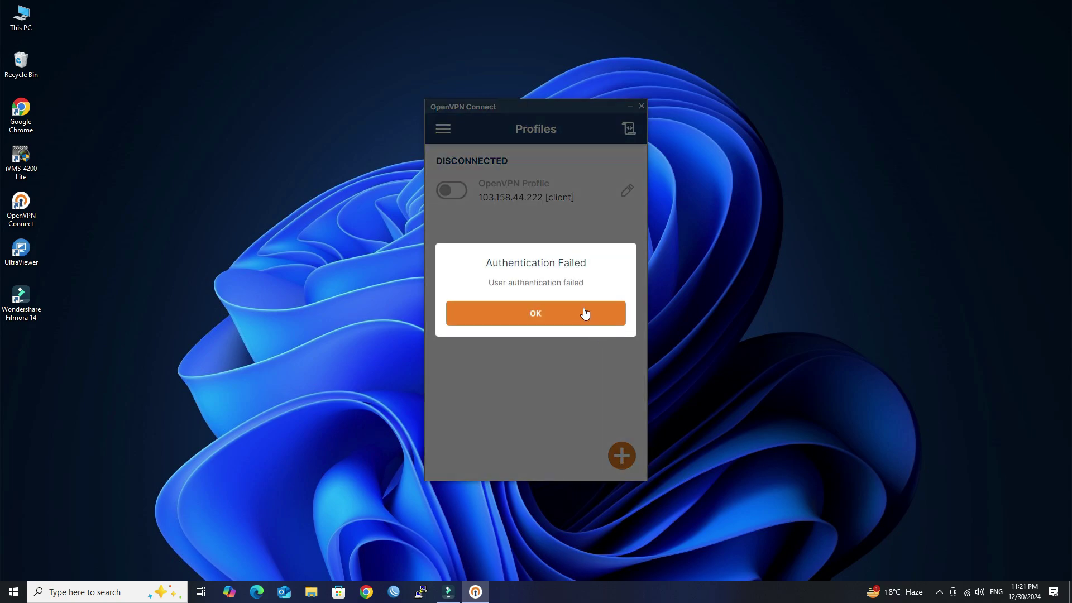
{"action": "left_click", "coordinate": [584, 313]}
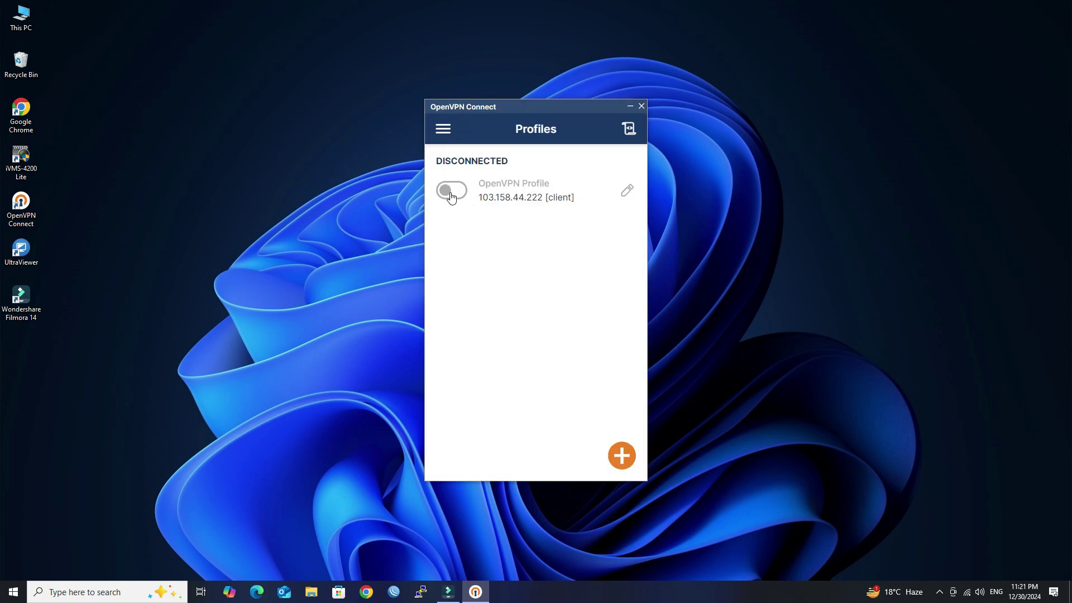
- Edit the 103.158.44.222 [client] profile and change its username from test to Test
{"action": "left_click", "coordinate": [625, 190]}
{"action": "left_click", "coordinate": [470, 291]}
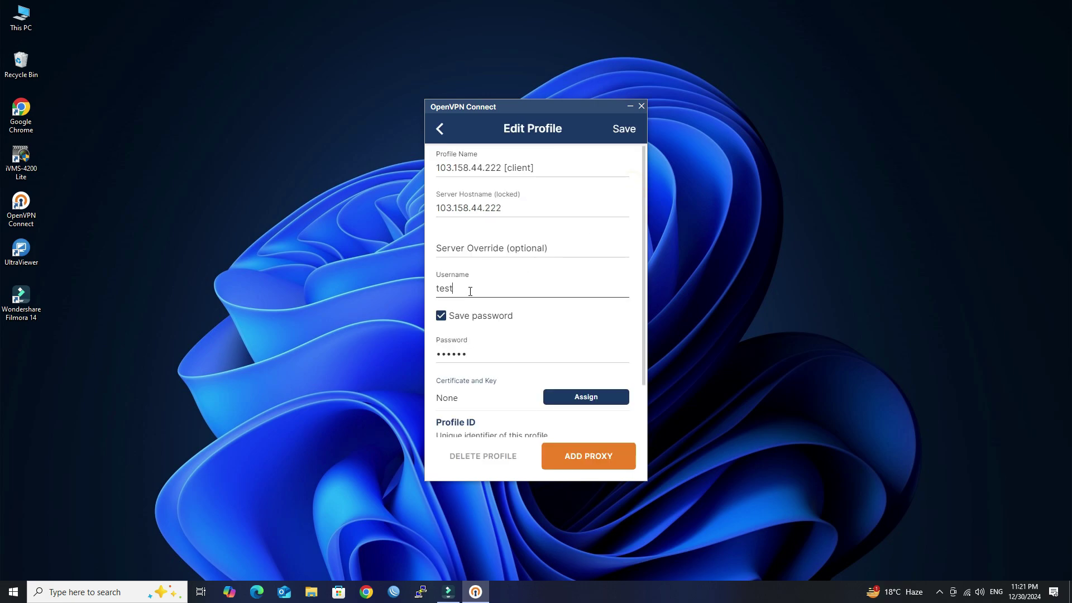
{"action": "double_click", "coordinate": [470, 290]}
{"action": "type", "text": "Tesy"}
{"action": "key", "text": "BackSpace"}
{"action": "type", "text": "t"}
- Save the edited profile and switch the VPN on, continuing without a client certificate
{"action": "scroll", "coordinate": [586, 364], "scroll_direction": "down", "scroll_amount": 2}
{"action": "left_click", "coordinate": [624, 129]}
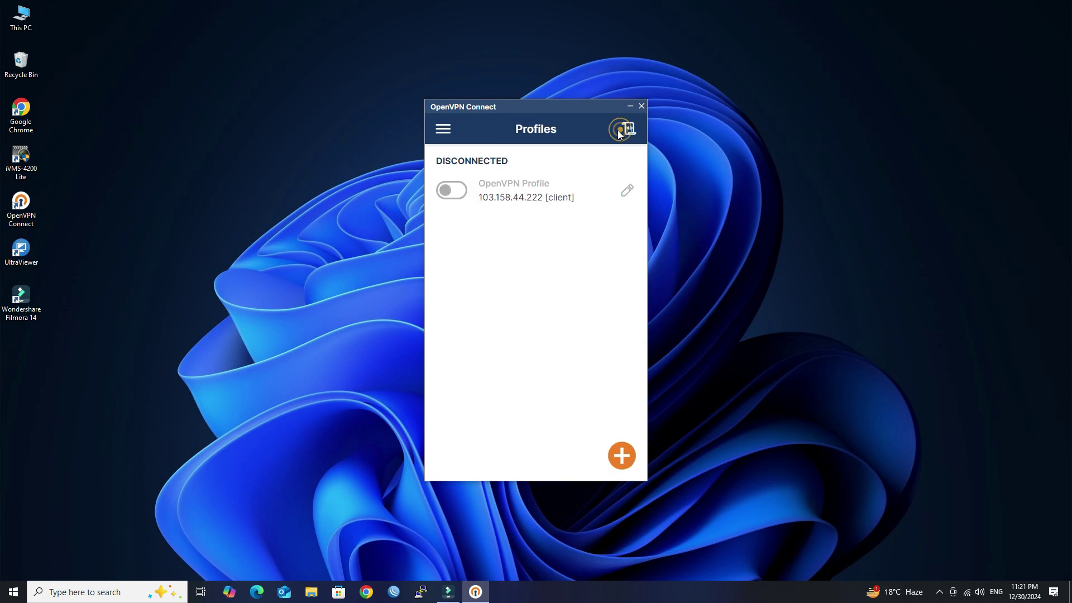
{"action": "left_click", "coordinate": [456, 192]}
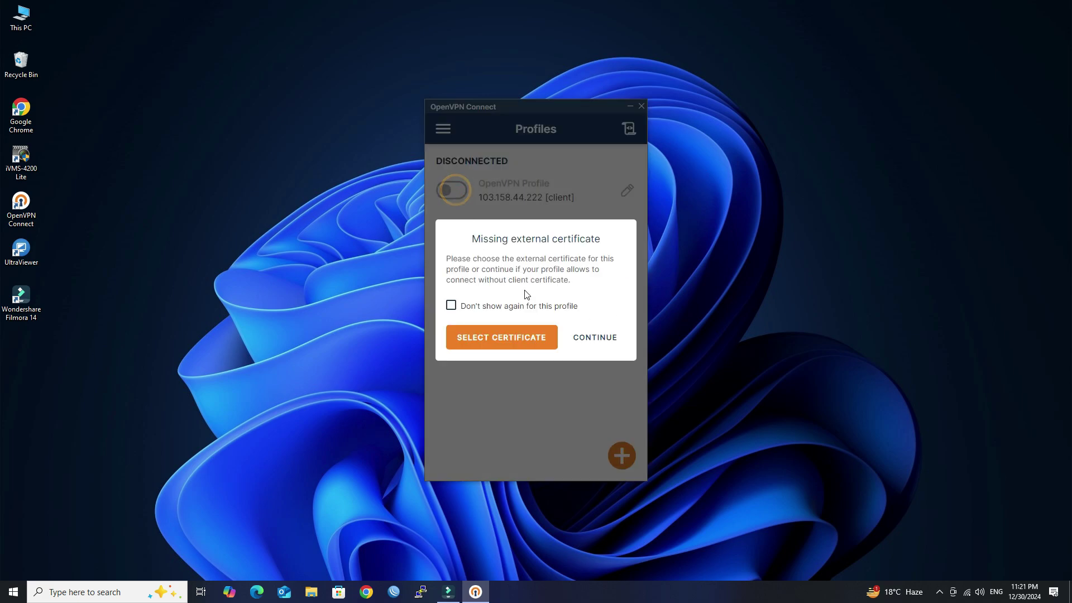
{"action": "left_click", "coordinate": [587, 338]}
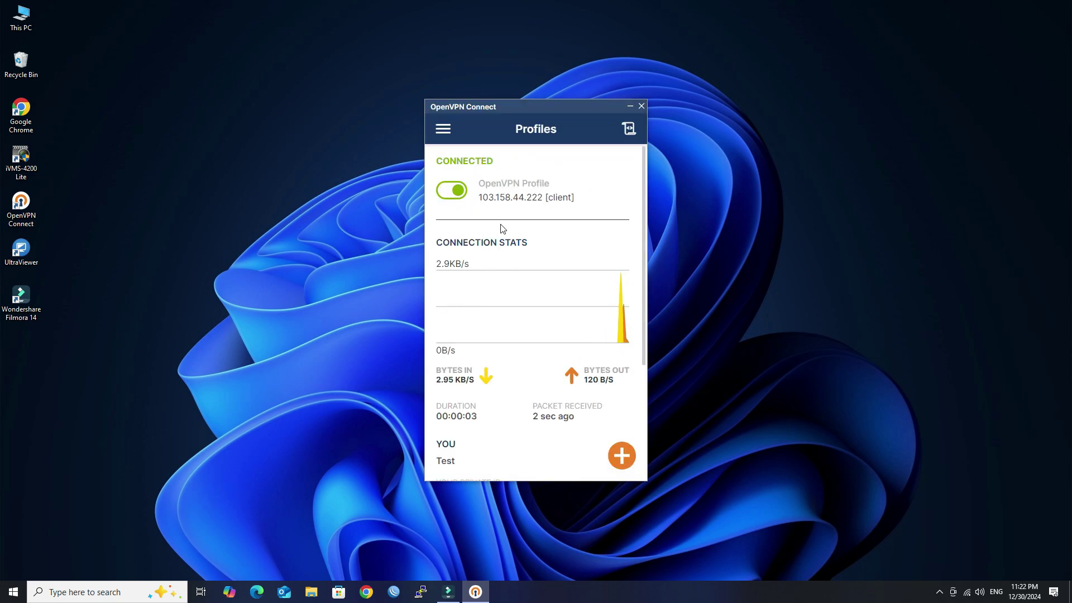
- Open 192.168.50.1 in Chrome, accept the switch to HTTPS port 8443, and focus the Username field
{"action": "left_click", "coordinate": [366, 591]}
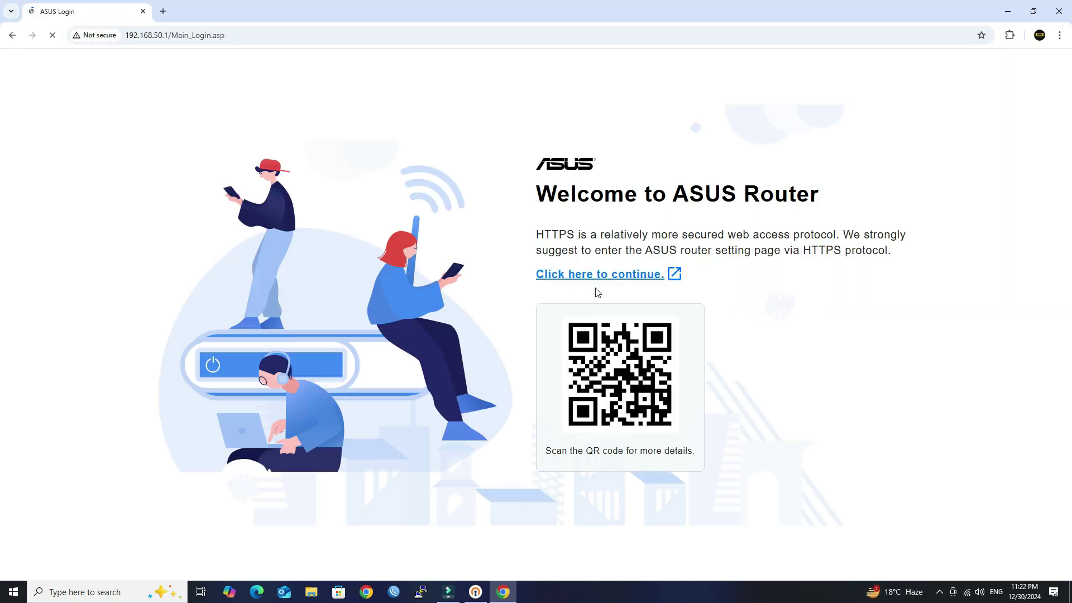
{"action": "left_click", "coordinate": [599, 282]}
{"action": "left_click", "coordinate": [633, 504]}
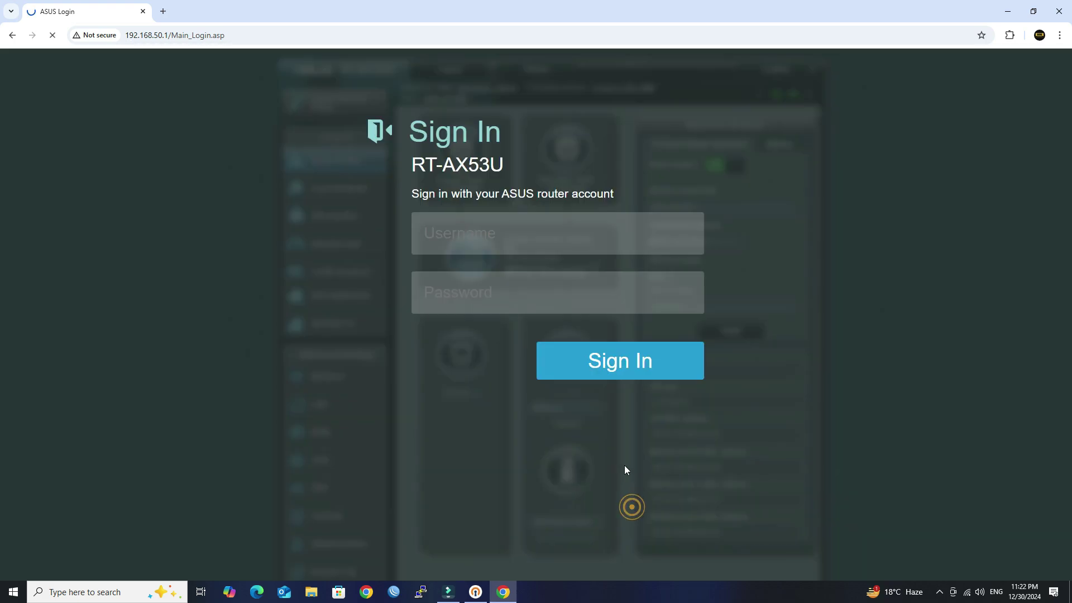
{"action": "left_click", "coordinate": [487, 233]}
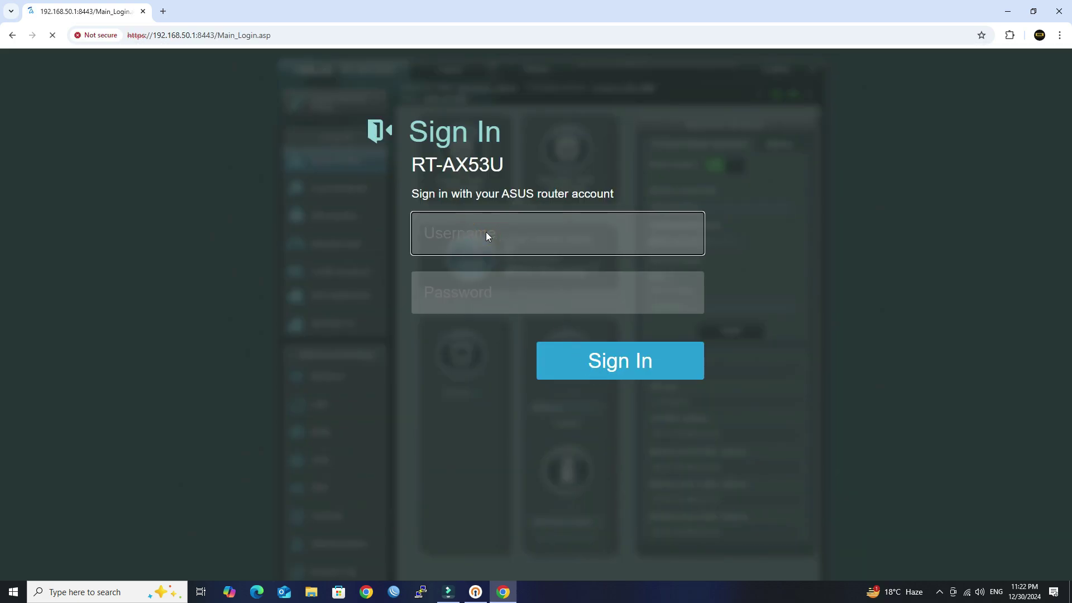
{"action": "left_click", "coordinate": [460, 235]}
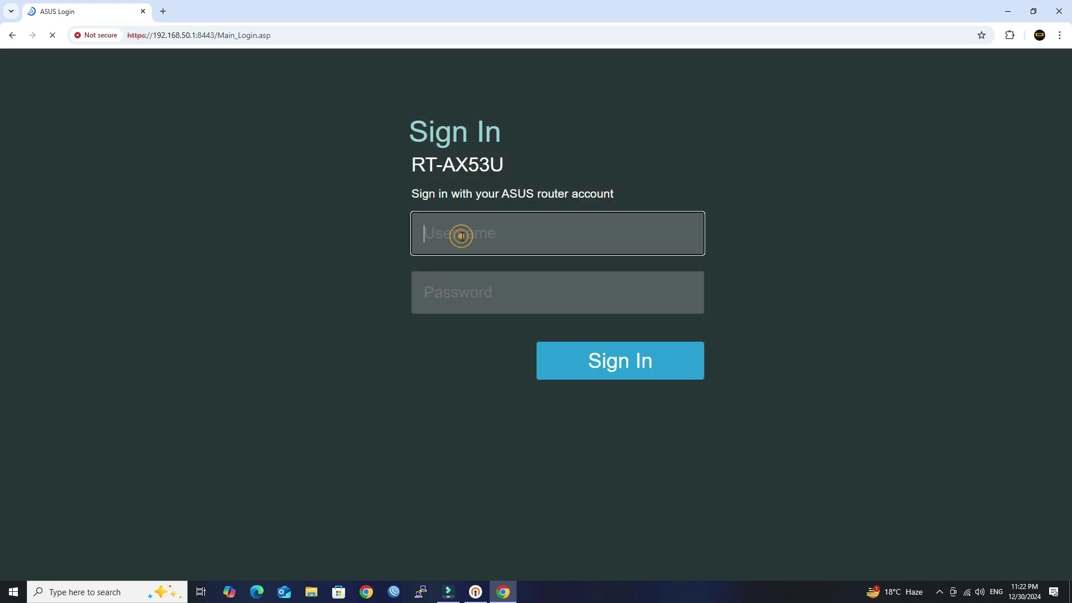